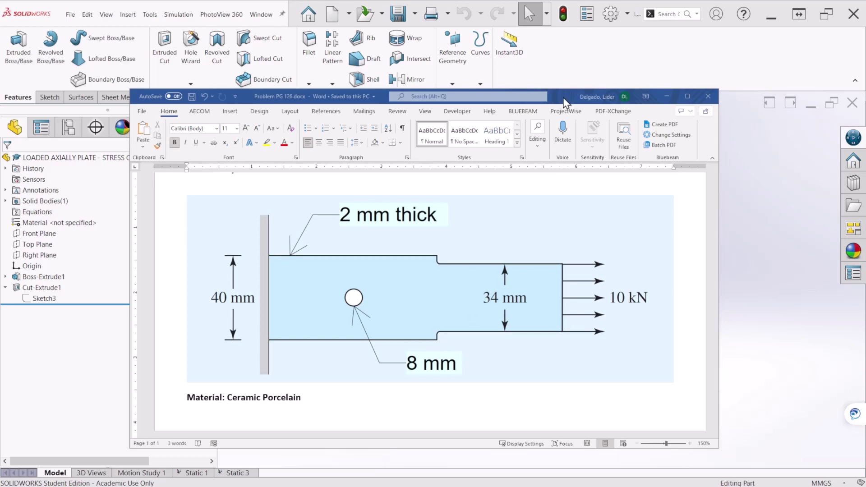
Step: Drag the Word problem sheet off-screen so the SOLIDWORKS plate model is fully visible
{"action": "left_click_drag", "start_coordinate": [559, 101], "coordinate": [0, 288]}
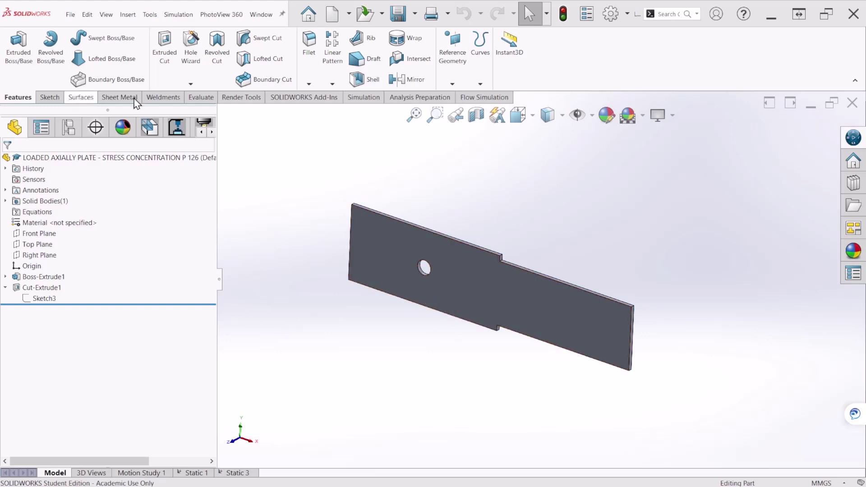
Step: Reset the plate to Isometric and create a Static study named 'Static Analysis'
{"action": "middle_click_drag", "start_coordinate": [537, 332], "coordinate": [567, 284]}
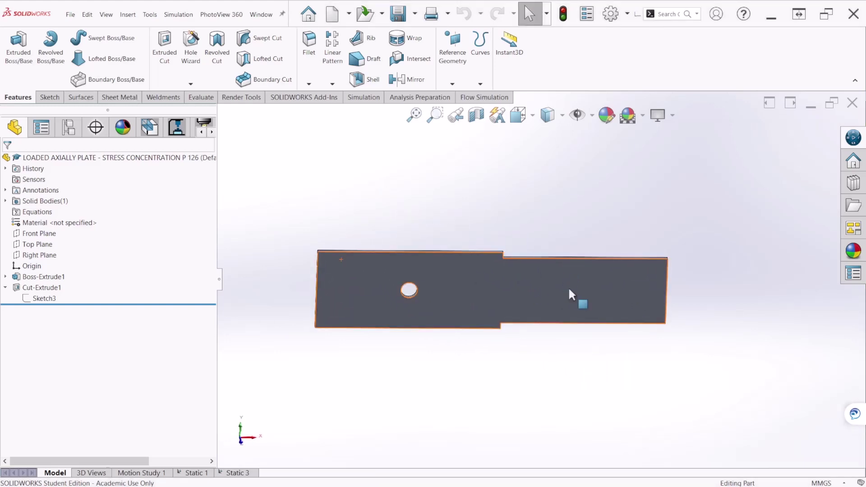
{"action": "key", "text": "ctrl+7"}
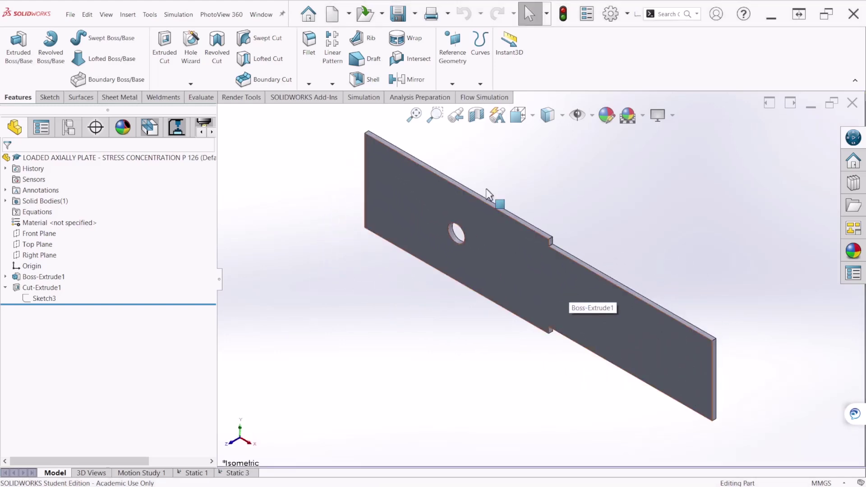
{"action": "left_click", "coordinate": [360, 96]}
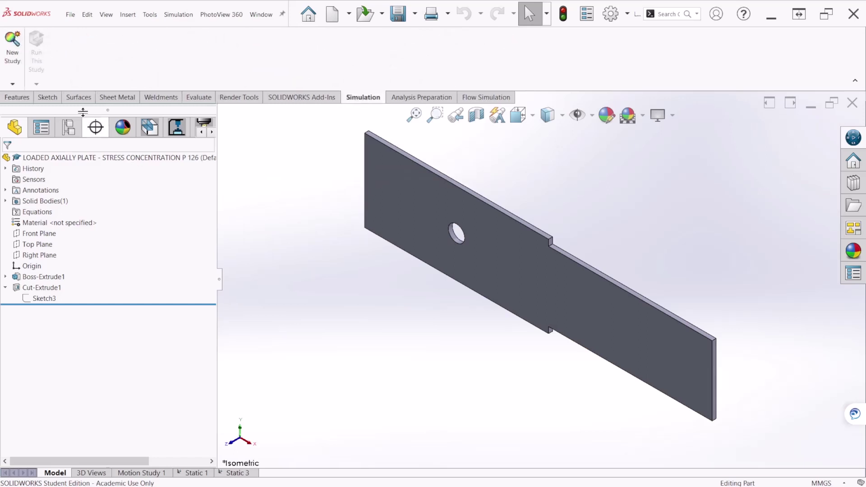
{"action": "left_click", "coordinate": [12, 49]}
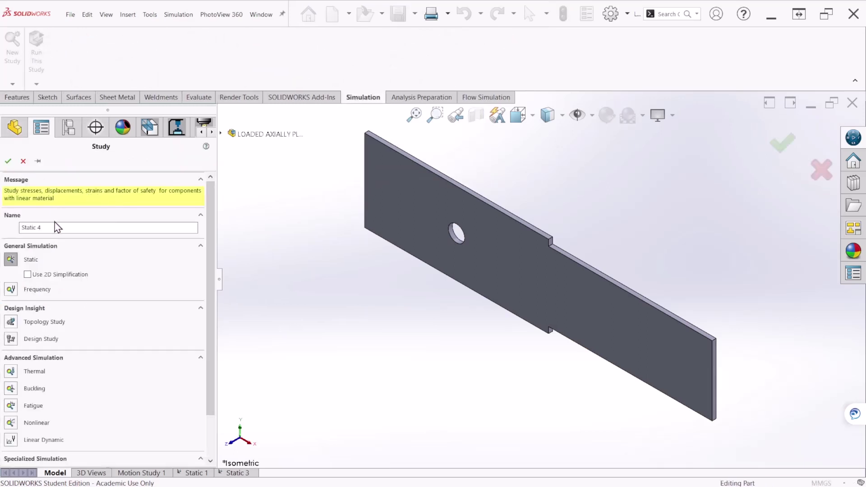
{"action": "left_click", "coordinate": [55, 229]}
{"action": "left_click", "coordinate": [8, 161]}
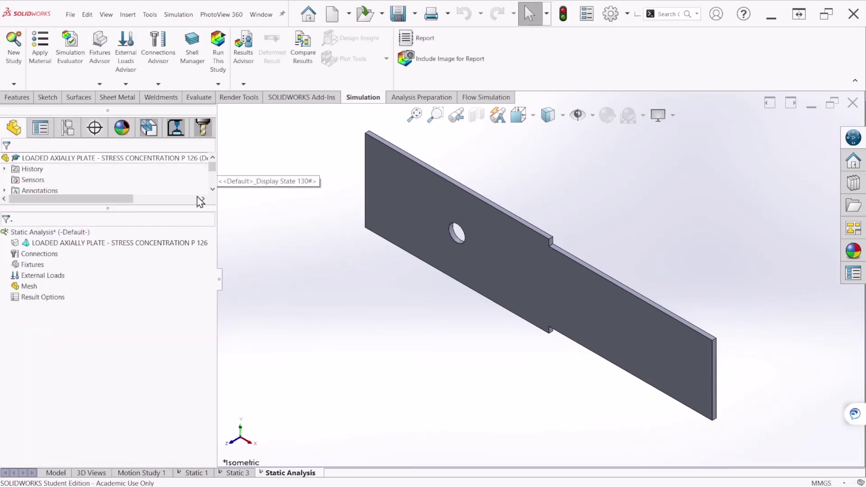
Step: Apply Ceramic Porcelain from the Other Non-metals library to the plate part
{"action": "right_click", "coordinate": [83, 244]}
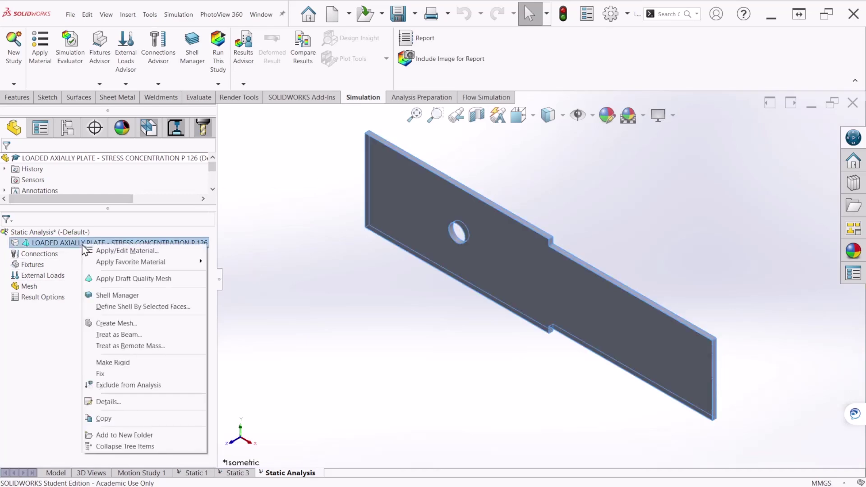
{"action": "left_click", "coordinate": [150, 254]}
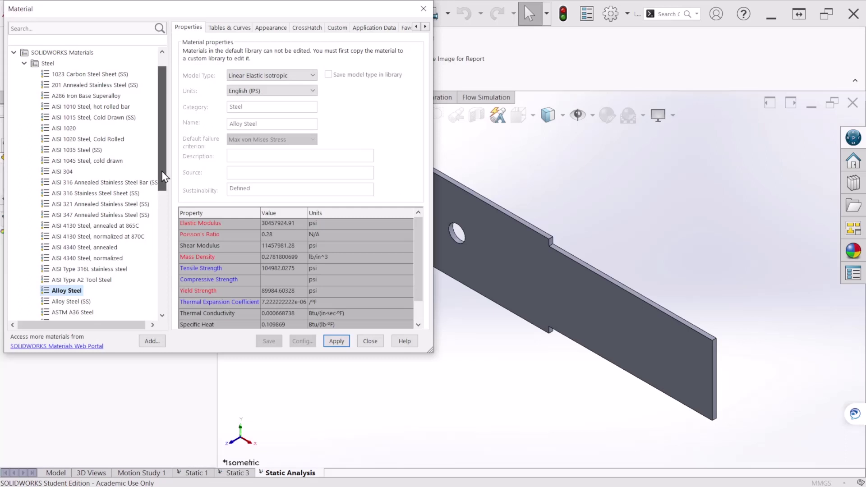
{"action": "left_click_drag", "start_coordinate": [163, 176], "coordinate": [167, 281]}
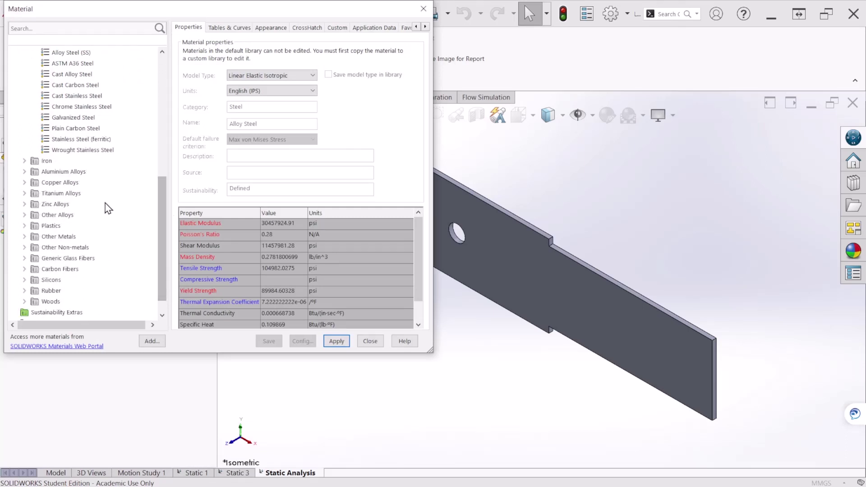
{"action": "double_click", "coordinate": [70, 247]}
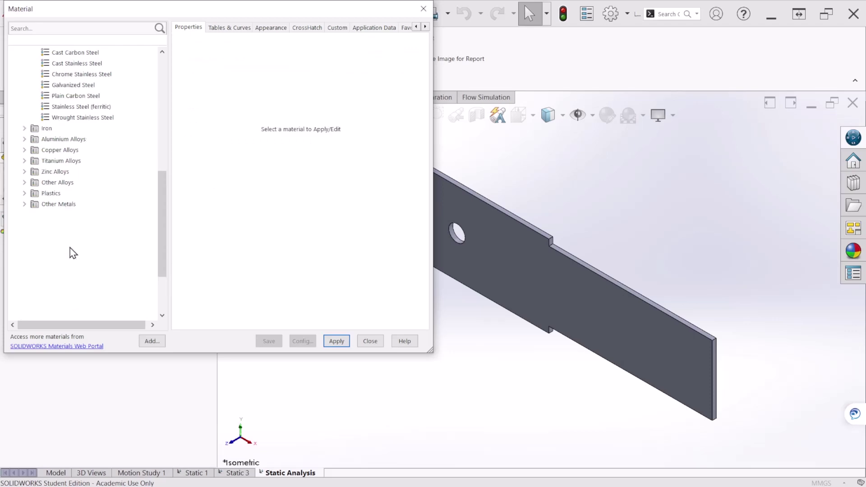
{"action": "left_click", "coordinate": [73, 236]}
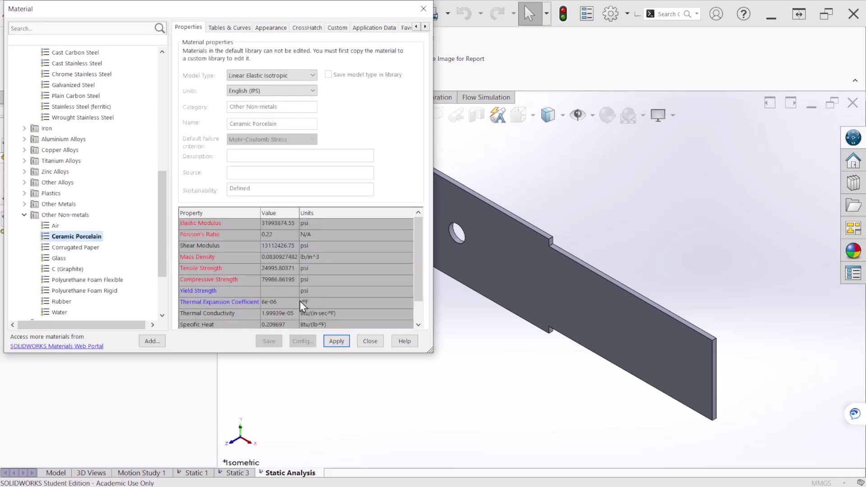
{"action": "left_click", "coordinate": [336, 341]}
{"action": "left_click", "coordinate": [370, 341]}
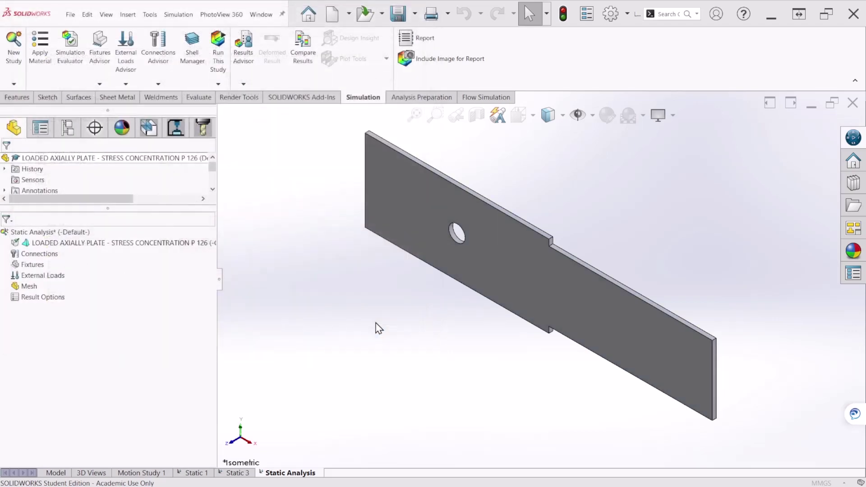
{"action": "scroll", "coordinate": [580, 237], "scroll_direction": "down", "scroll_amount": 2}
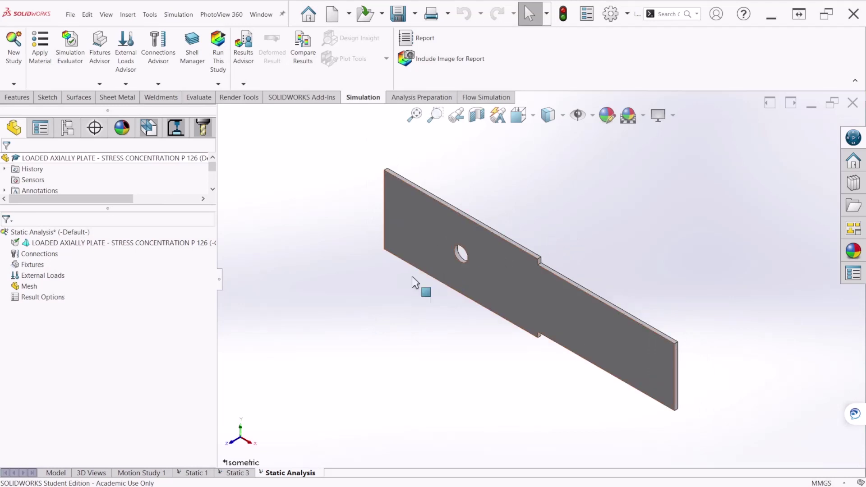
Step: Add a Fixed Geometry fixture on the plate's left end face
{"action": "right_click", "coordinate": [41, 267]}
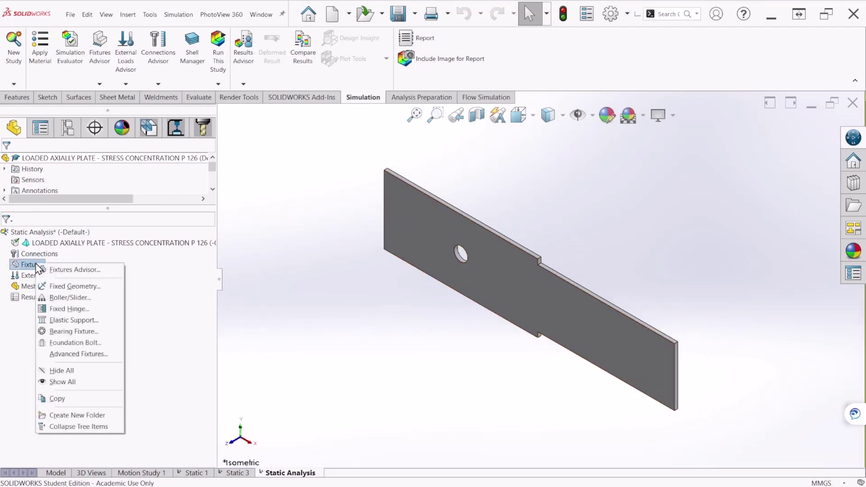
{"action": "left_click", "coordinate": [61, 287]}
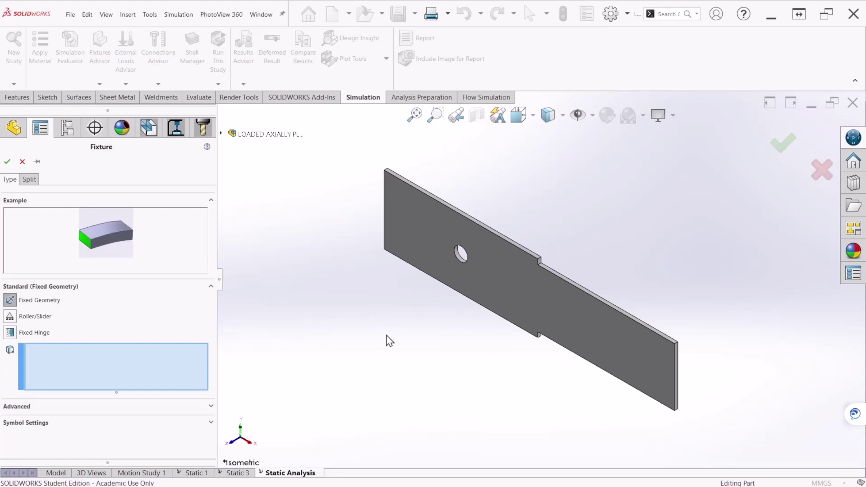
{"action": "middle_click_drag", "start_coordinate": [386, 340], "coordinate": [496, 365]}
{"action": "scroll", "coordinate": [436, 269], "scroll_direction": "down", "scroll_amount": 5}
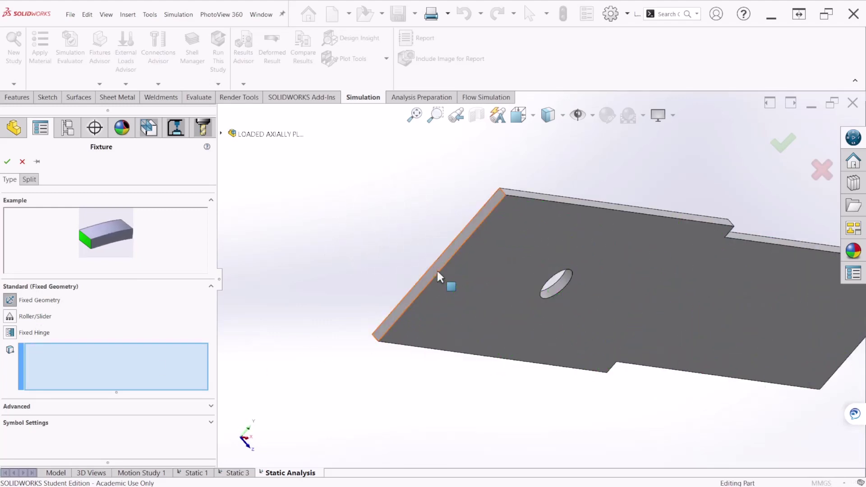
{"action": "left_click", "coordinate": [451, 248]}
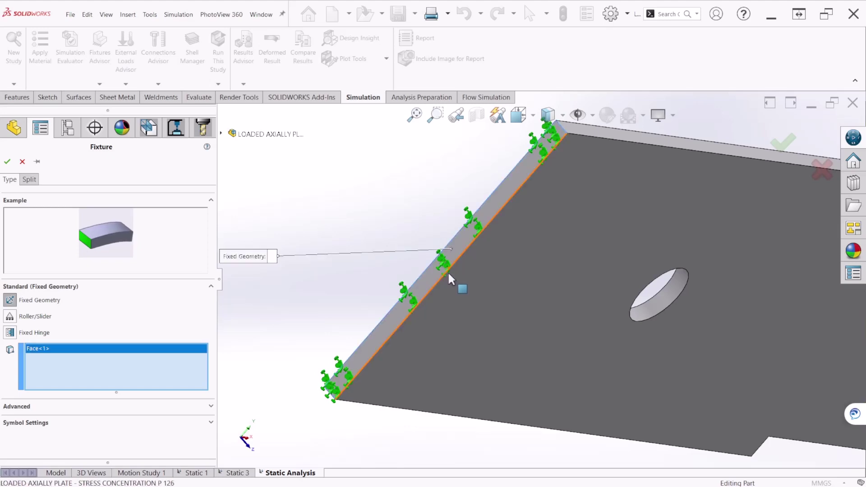
{"action": "middle_click_drag", "start_coordinate": [448, 271], "coordinate": [340, 320]}
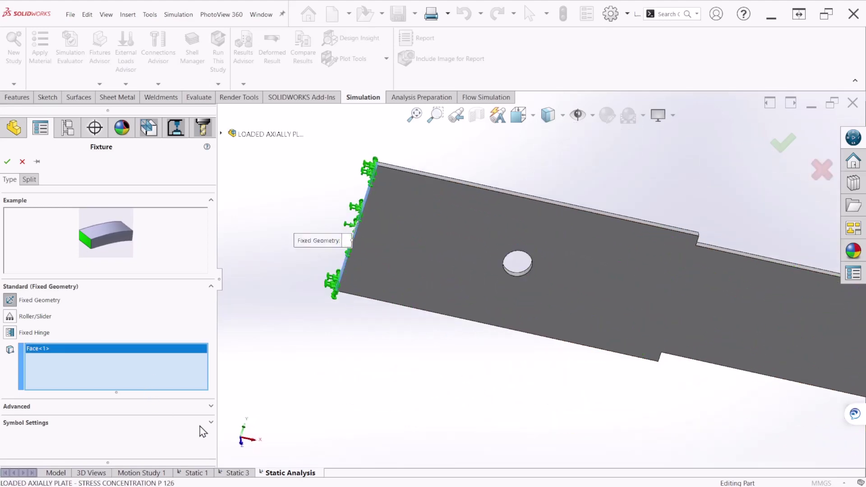
{"action": "left_click", "coordinate": [7, 161]}
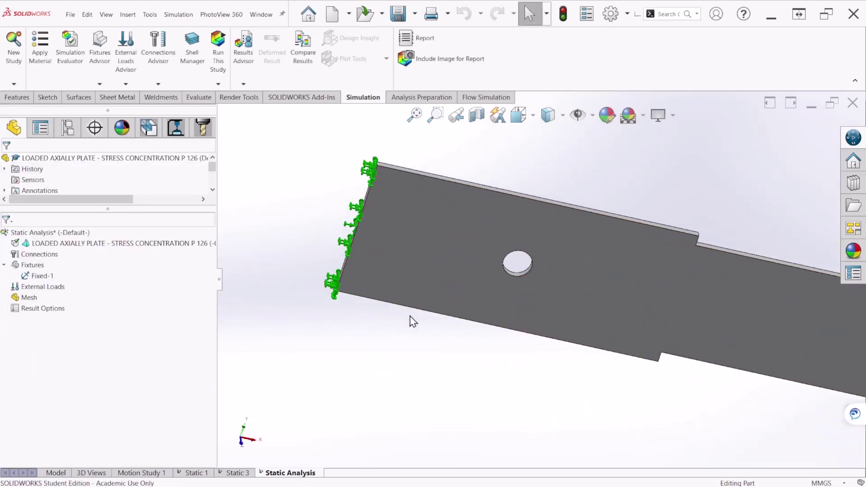
{"action": "scroll", "coordinate": [411, 319], "scroll_direction": "up", "scroll_amount": 3}
{"action": "middle_click_drag", "start_coordinate": [433, 332], "coordinate": [500, 329]}
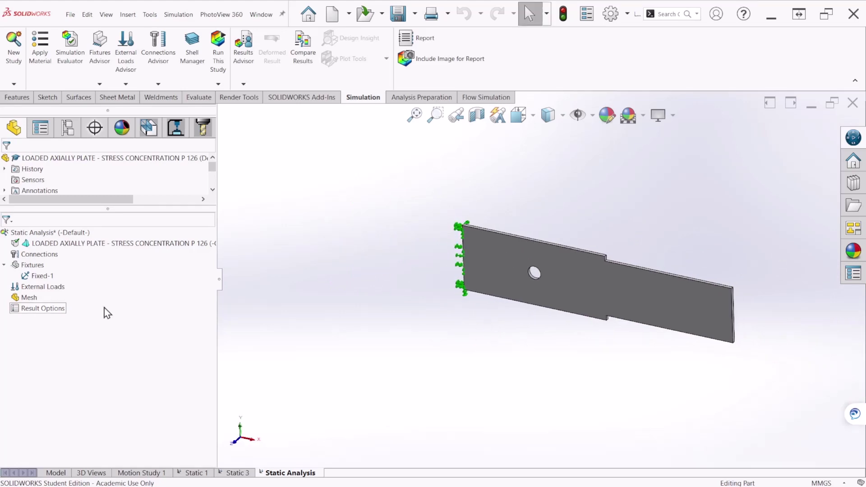
Step: Start a force load on the plate's right end face, reversed to pull outward
{"action": "right_click", "coordinate": [37, 294]}
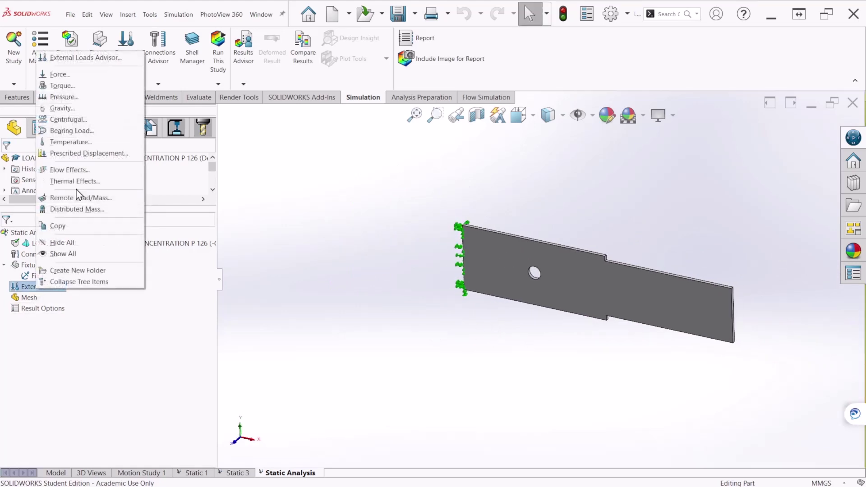
{"action": "left_click", "coordinate": [64, 78]}
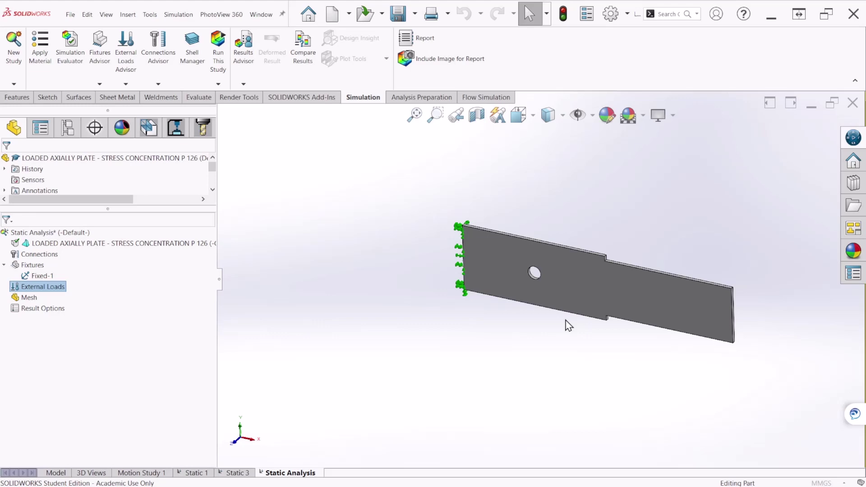
{"action": "middle_click_drag", "start_coordinate": [710, 332], "coordinate": [499, 175]}
{"action": "left_click", "coordinate": [479, 214]}
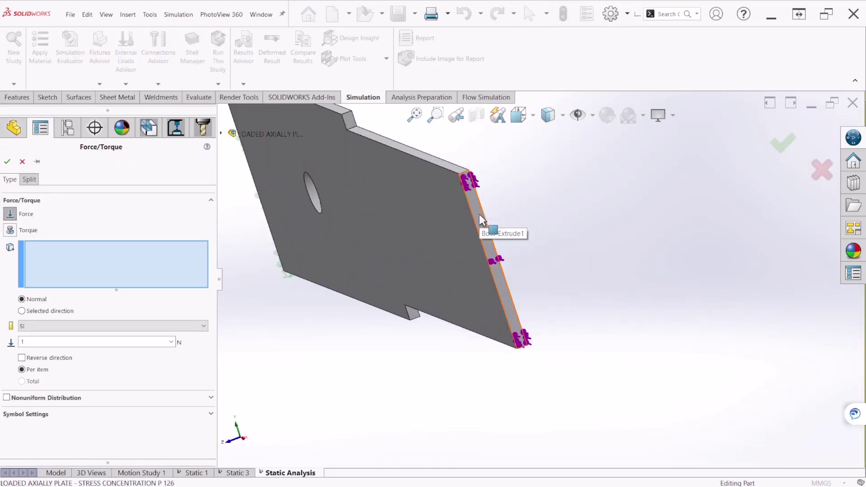
{"action": "middle_click_drag", "start_coordinate": [559, 377], "coordinate": [591, 300]}
{"action": "scroll", "coordinate": [588, 306], "scroll_direction": "down", "scroll_amount": 5}
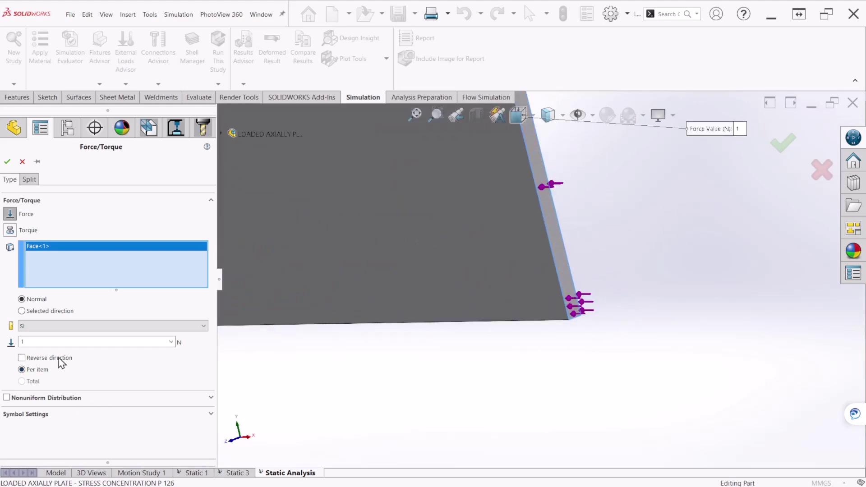
{"action": "left_click", "coordinate": [22, 357]}
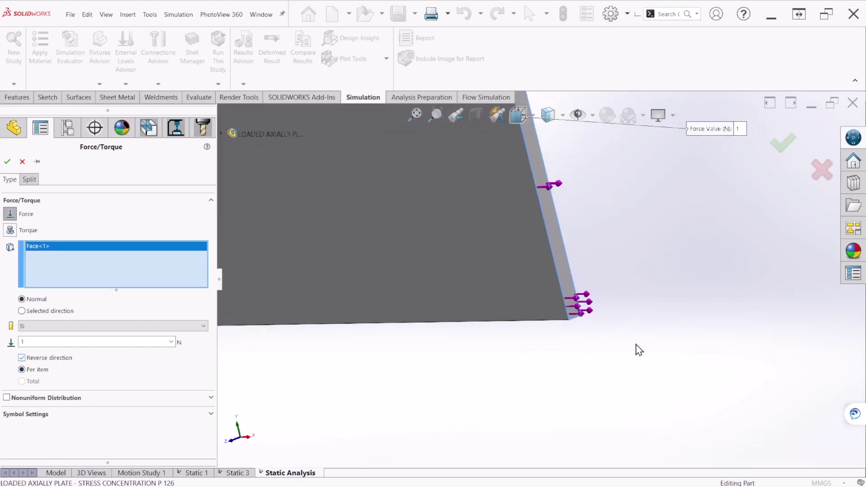
Step: Set the force to 10,000 N in SI units, adjust the symbol size, and confirm
{"action": "left_click", "coordinate": [49, 326]}
{"action": "left_click", "coordinate": [50, 328]}
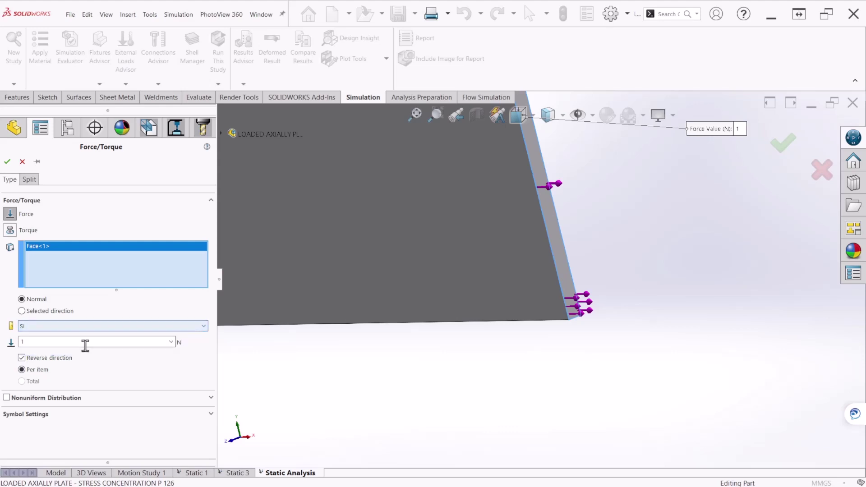
{"action": "left_click", "coordinate": [64, 344]}
{"action": "type", "text": "0000"}
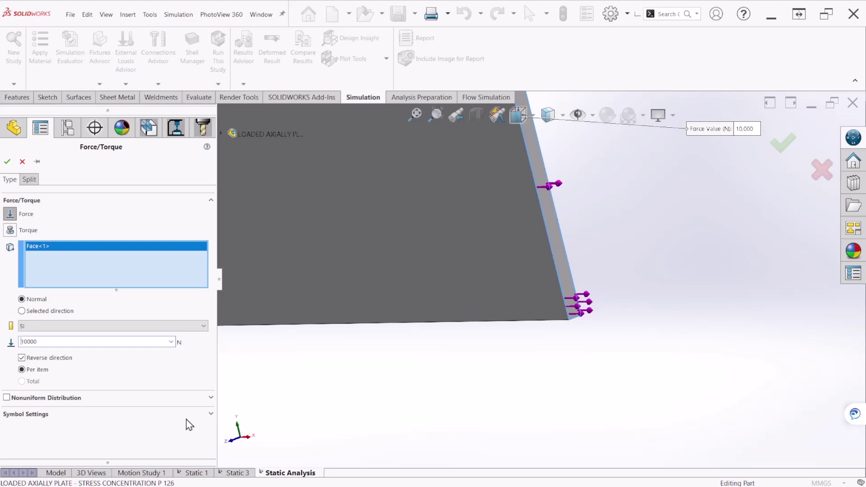
{"action": "left_click", "coordinate": [211, 415]}
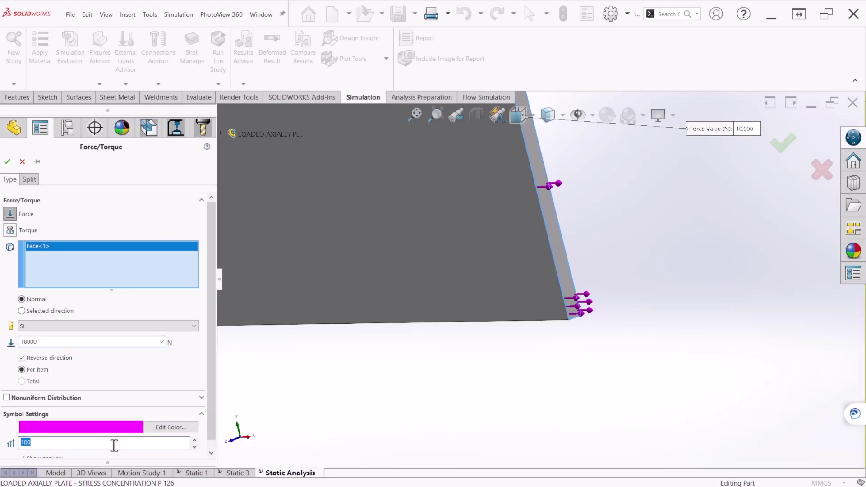
{"action": "type", "text": "2"}
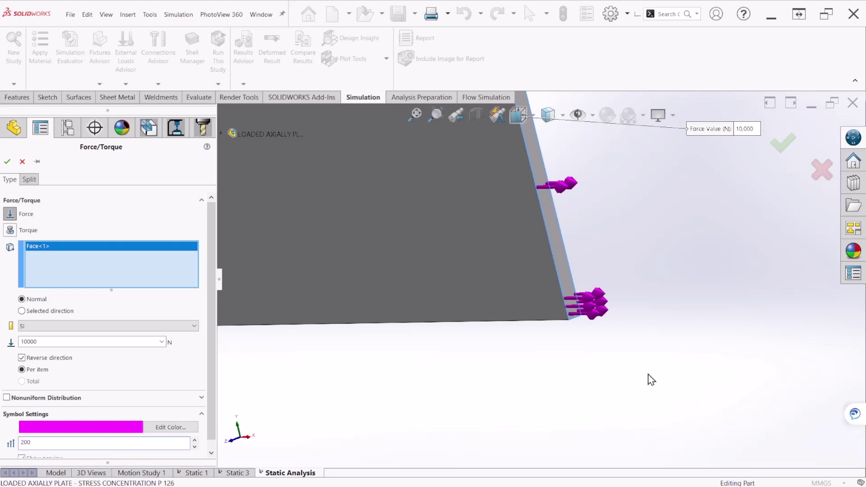
{"action": "type", "text": "f"}
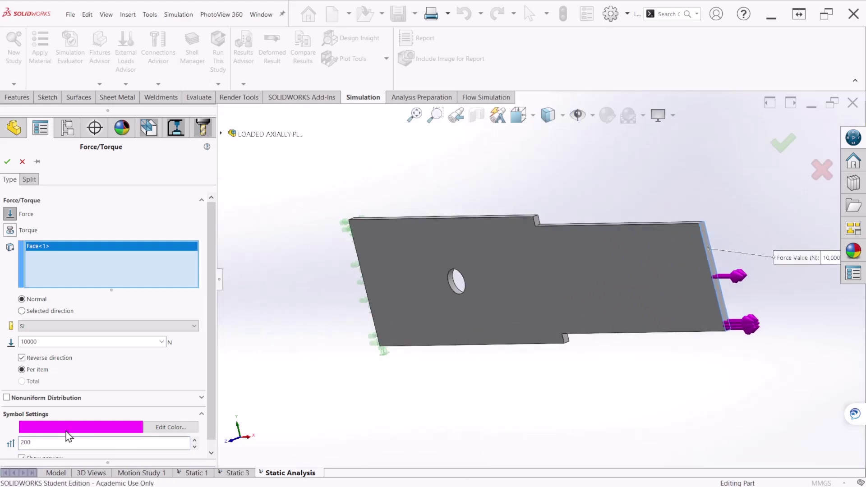
{"action": "left_click", "coordinate": [7, 161]}
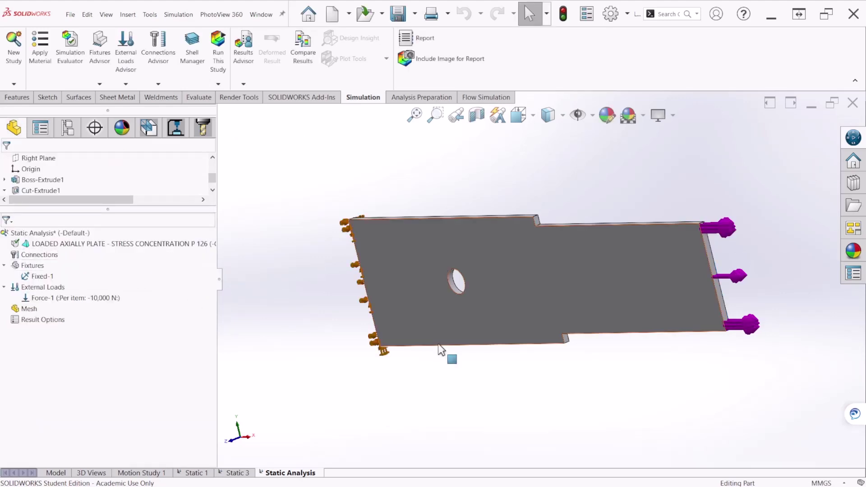
{"action": "middle_click_drag", "start_coordinate": [442, 353], "coordinate": [537, 315]}
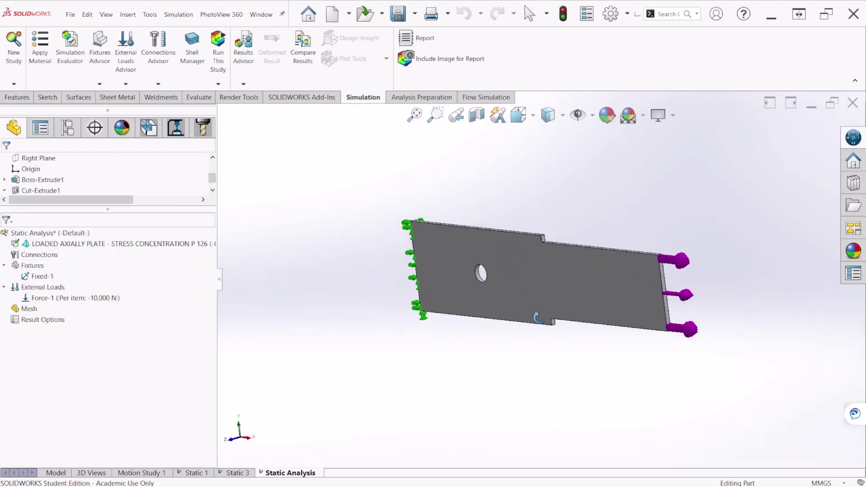
Step: Generate the plate's solid mesh with the density slider at Fine and inspect the result
{"action": "right_click", "coordinate": [32, 310]}
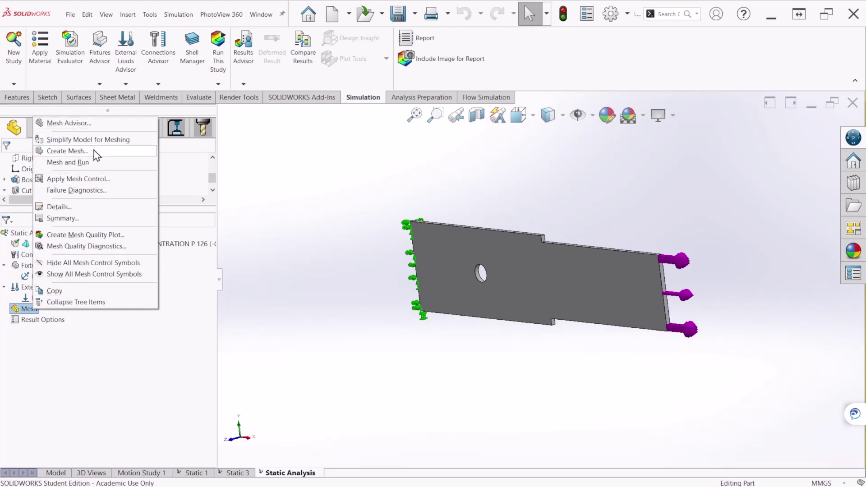
{"action": "left_click", "coordinate": [67, 151]}
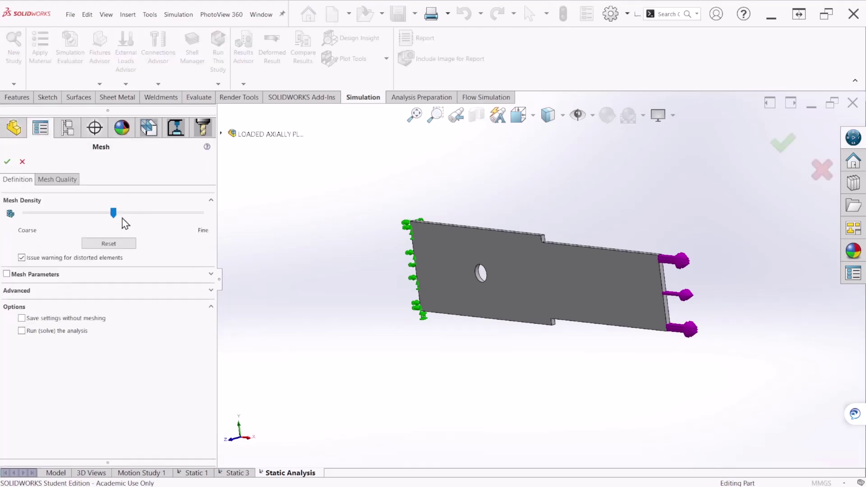
{"action": "left_click_drag", "start_coordinate": [113, 213], "coordinate": [220, 221]}
{"action": "left_click", "coordinate": [7, 162]}
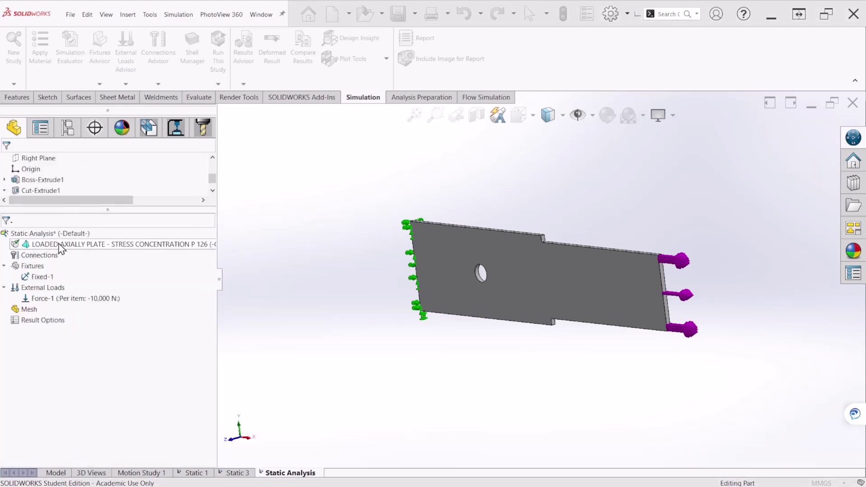
{"action": "left_click_drag", "start_coordinate": [398, 276], "coordinate": [285, 166]}
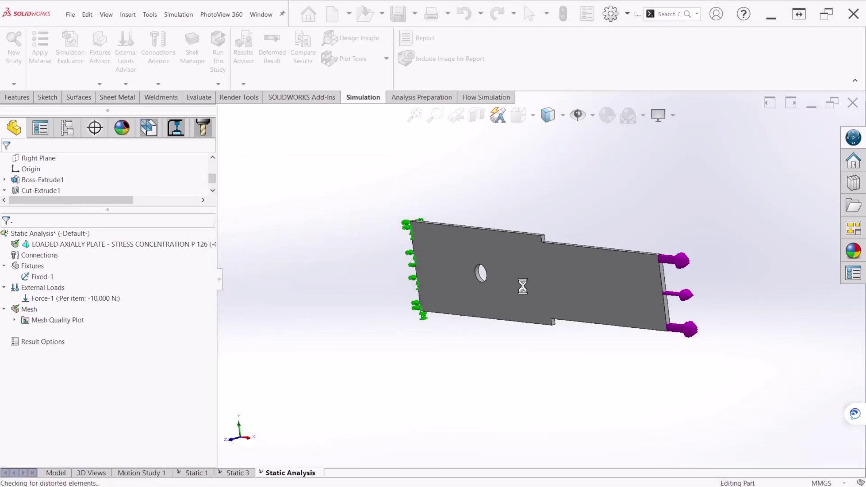
{"action": "scroll", "coordinate": [540, 283], "scroll_direction": "down", "scroll_amount": 4}
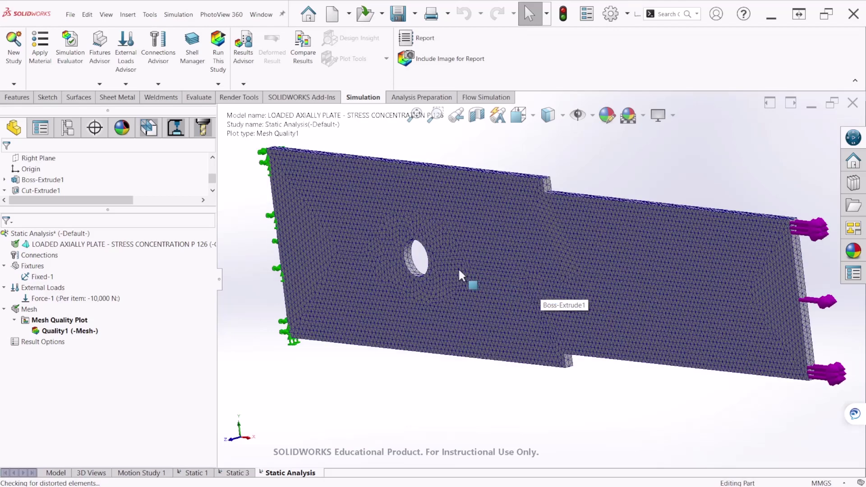
{"action": "scroll", "coordinate": [459, 275], "scroll_direction": "down", "scroll_amount": 4}
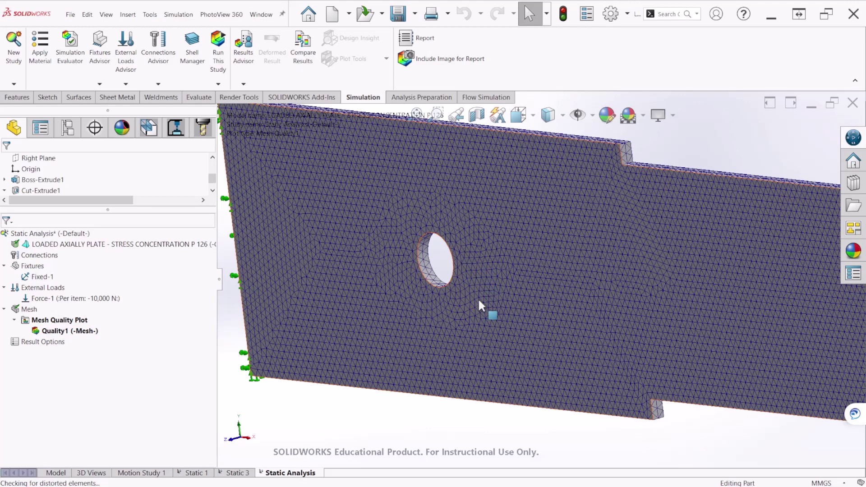
Step: Add a Fine mesh control on the hole's inner face (0.29 mm elements) and remesh
{"action": "key", "text": "f"}
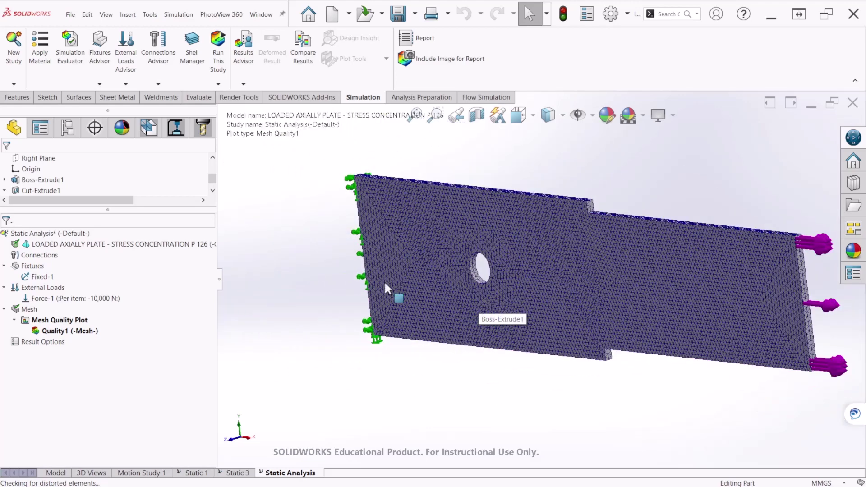
{"action": "right_click", "coordinate": [28, 309]}
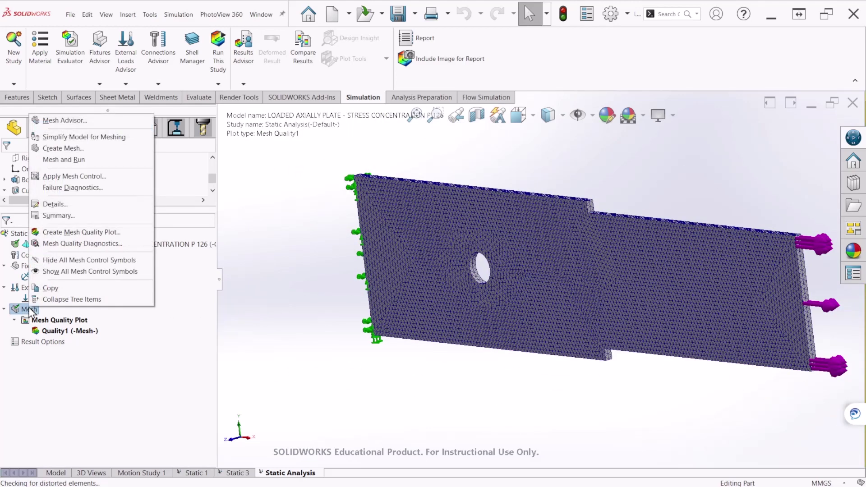
{"action": "left_click", "coordinate": [89, 179]}
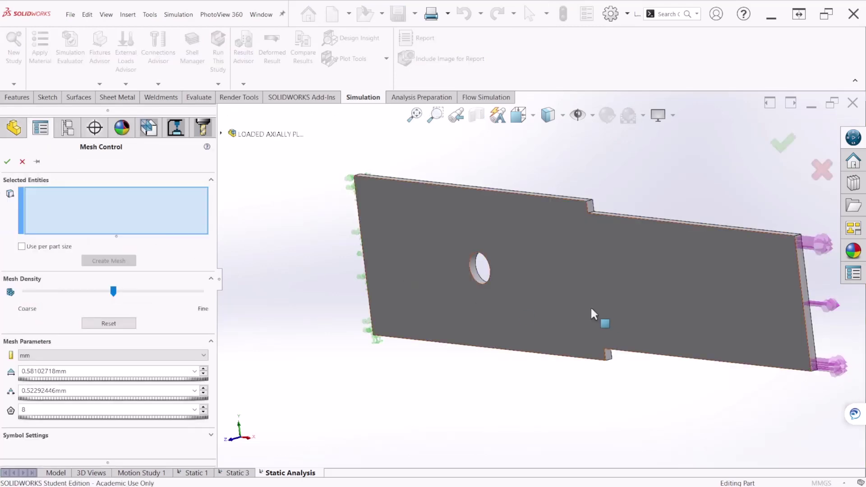
{"action": "scroll", "coordinate": [594, 320], "scroll_direction": "down", "scroll_amount": 2}
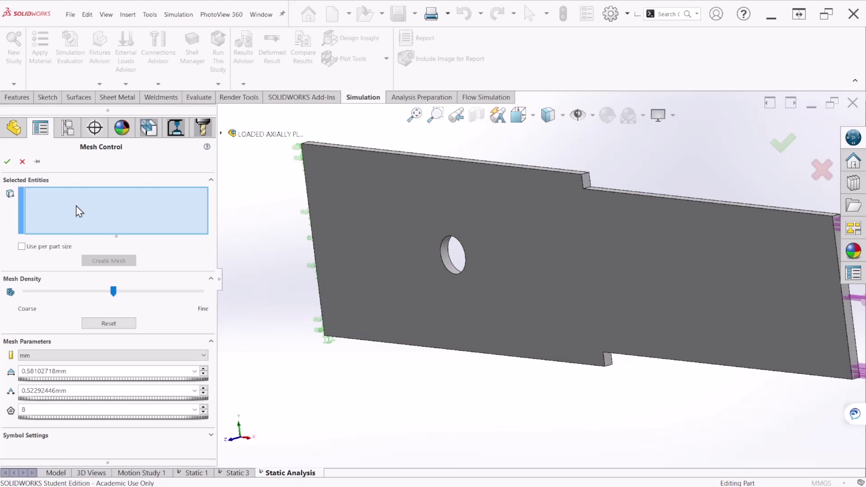
{"action": "scroll", "coordinate": [442, 265], "scroll_direction": "down", "scroll_amount": 6}
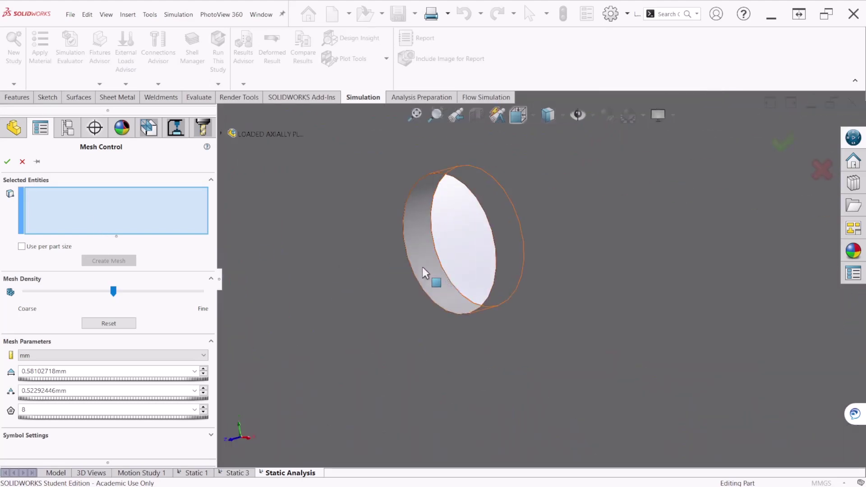
{"action": "left_click", "coordinate": [421, 254]}
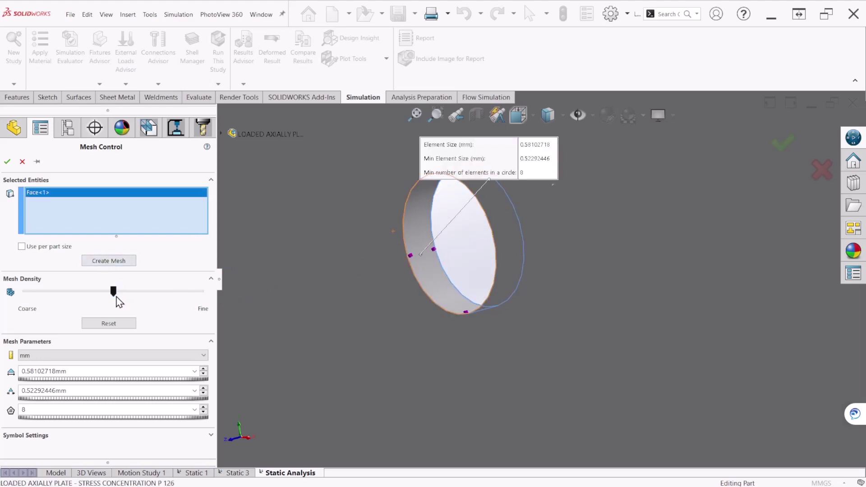
{"action": "left_click_drag", "start_coordinate": [114, 293], "coordinate": [210, 291]}
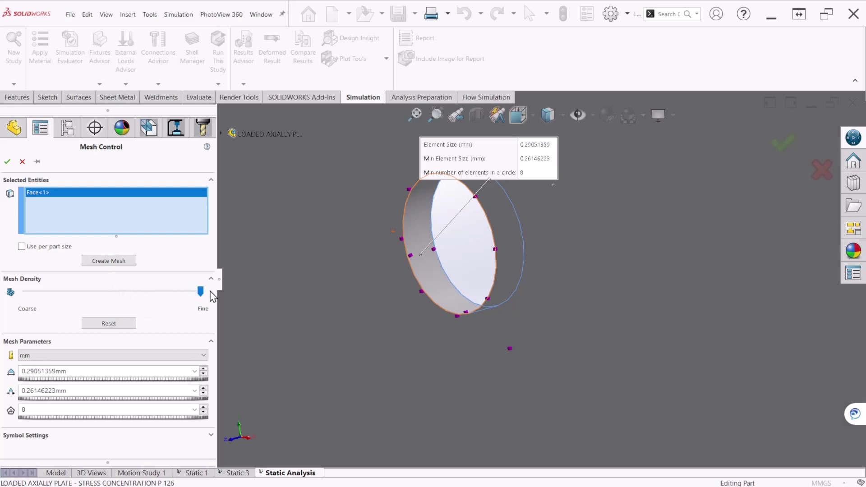
{"action": "left_click", "coordinate": [109, 261]}
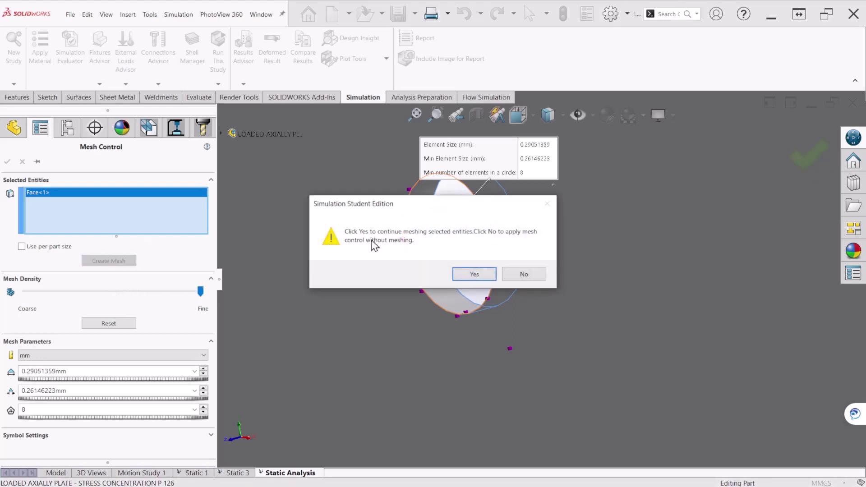
{"action": "left_click", "coordinate": [476, 275]}
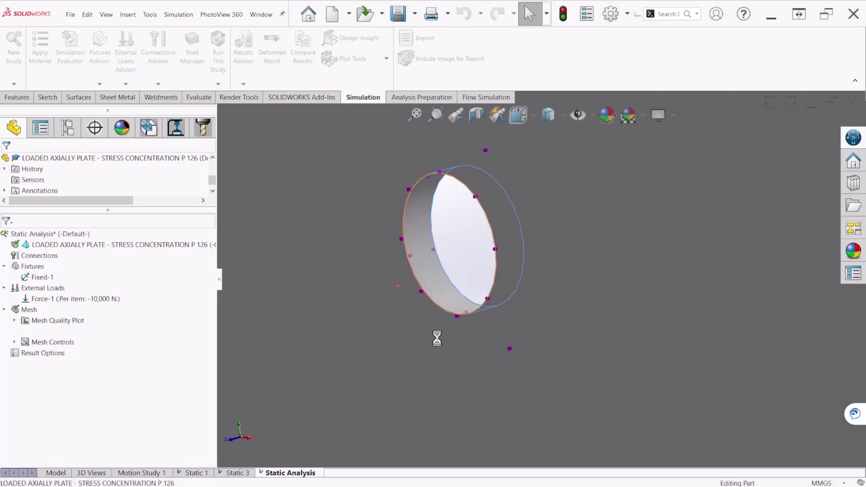
Step: Zoom, pan and orbit around the hole to inspect the denser mesh, then fit the view
{"action": "scroll", "coordinate": [465, 339], "scroll_direction": "up", "scroll_amount": 3}
{"action": "middle_click_drag", "start_coordinate": [495, 309], "coordinate": [441, 204]}
{"action": "scroll", "coordinate": [441, 204], "scroll_direction": "down", "scroll_amount": 3}
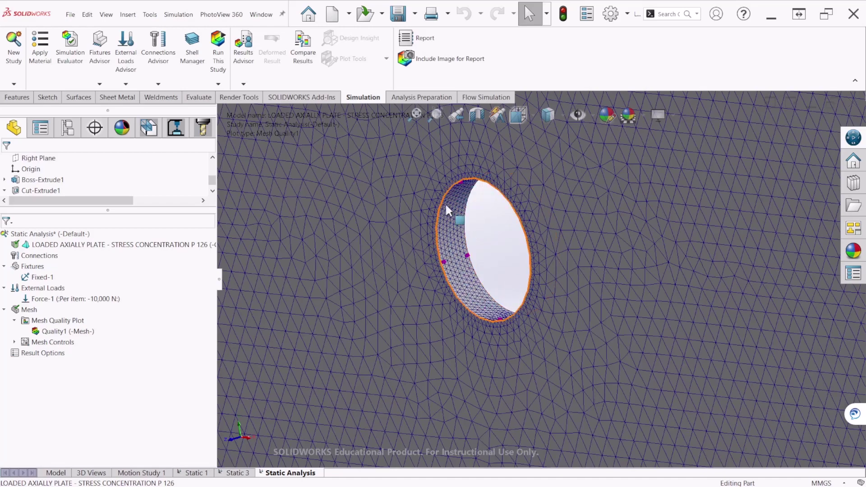
{"action": "scroll", "coordinate": [499, 324], "scroll_direction": "up", "scroll_amount": 5}
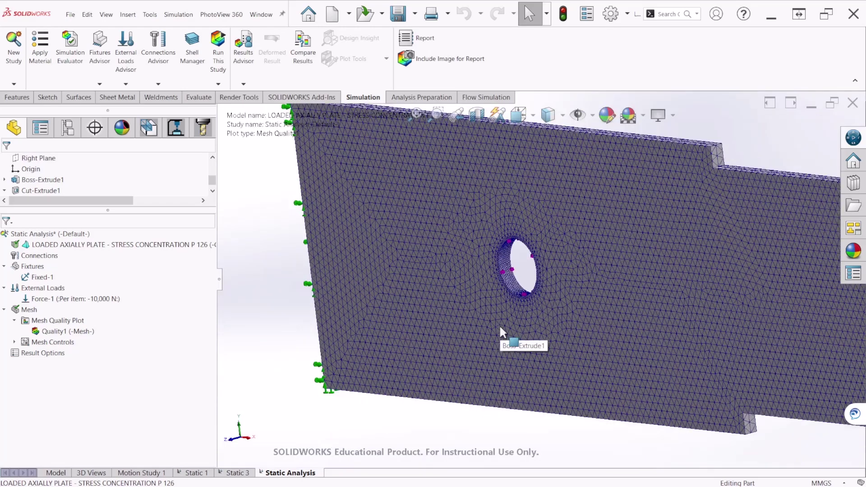
{"action": "scroll", "coordinate": [525, 323], "scroll_direction": "up", "scroll_amount": 2}
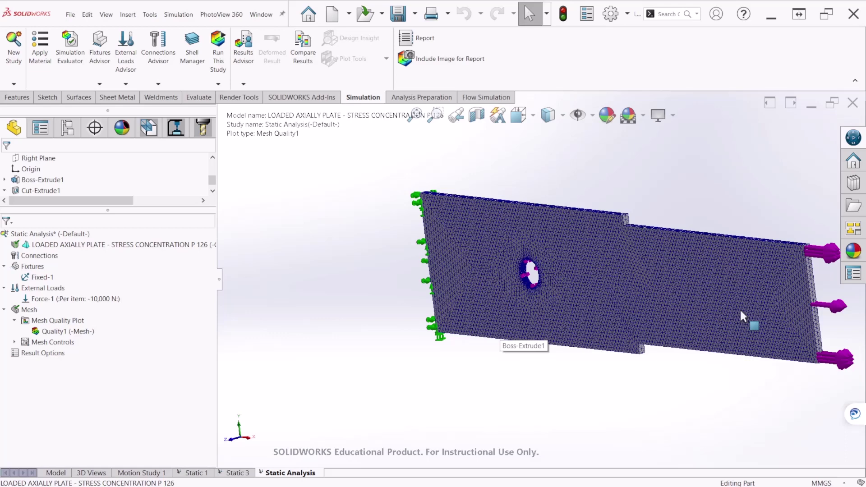
{"action": "middle_click_drag", "start_coordinate": [762, 327], "coordinate": [586, 301], "text": "ctrl"}
{"action": "scroll", "coordinate": [416, 237], "scroll_direction": "down", "scroll_amount": 2}
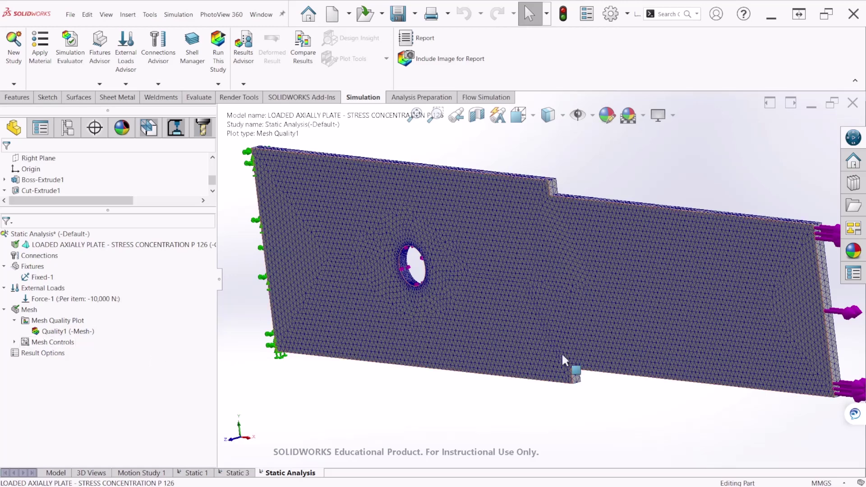
{"action": "key", "text": "f"}
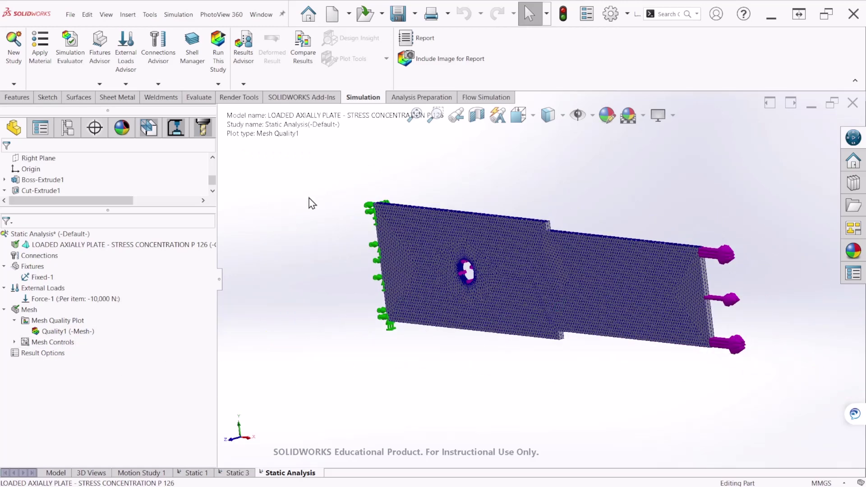
{"action": "middle_click_drag", "start_coordinate": [624, 293], "coordinate": [666, 318]}
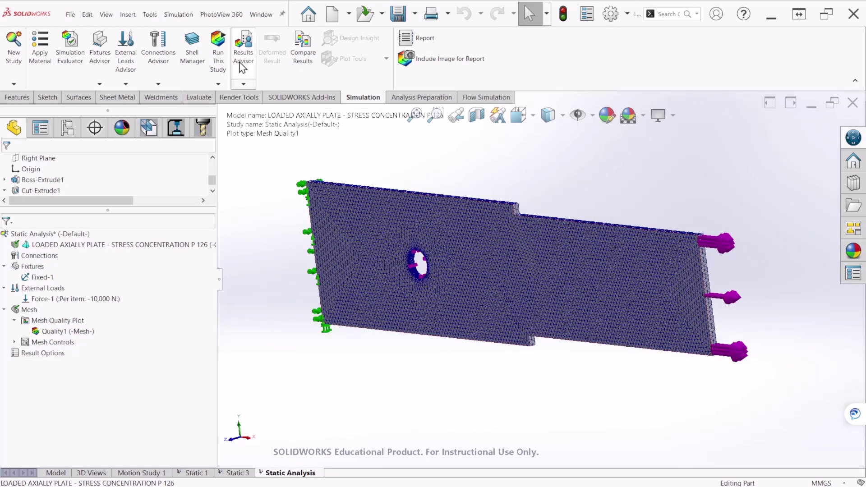
Step: Run the static study solver
{"action": "left_click", "coordinate": [218, 45]}
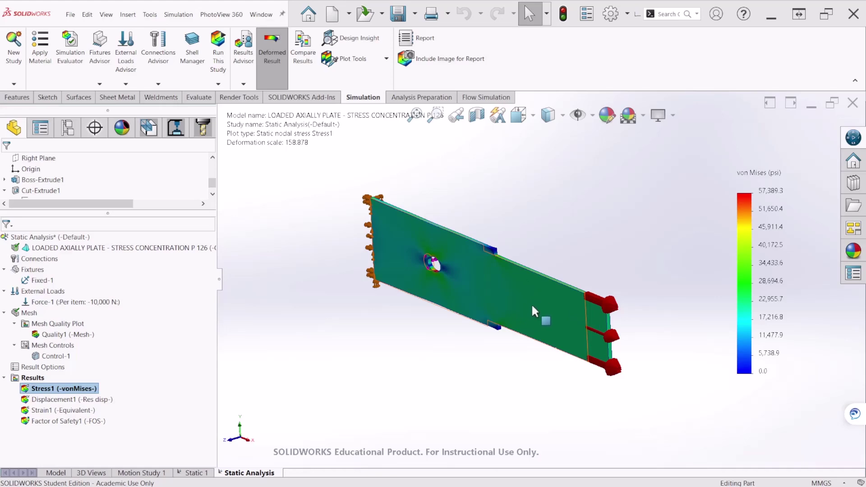
Step: Create a P1 1st principal stress plot in N/mm^2 (MPa) with floating-format legend values
{"action": "right_click", "coordinate": [33, 380]}
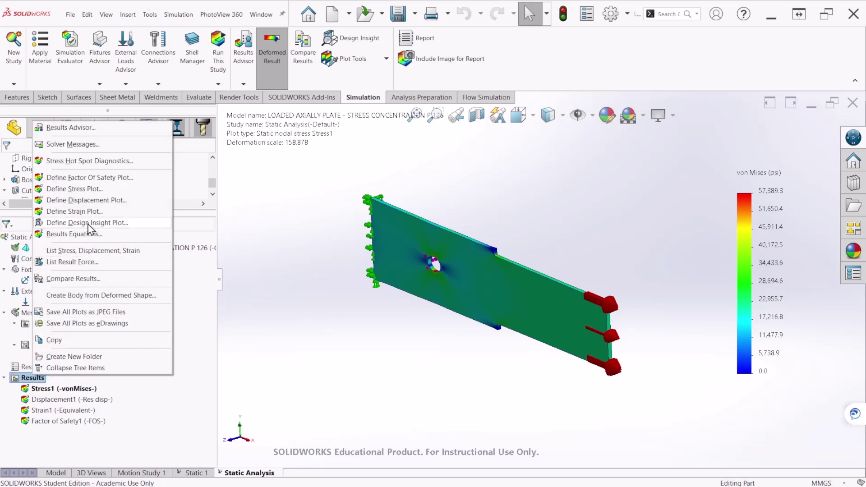
{"action": "left_click", "coordinate": [99, 190]}
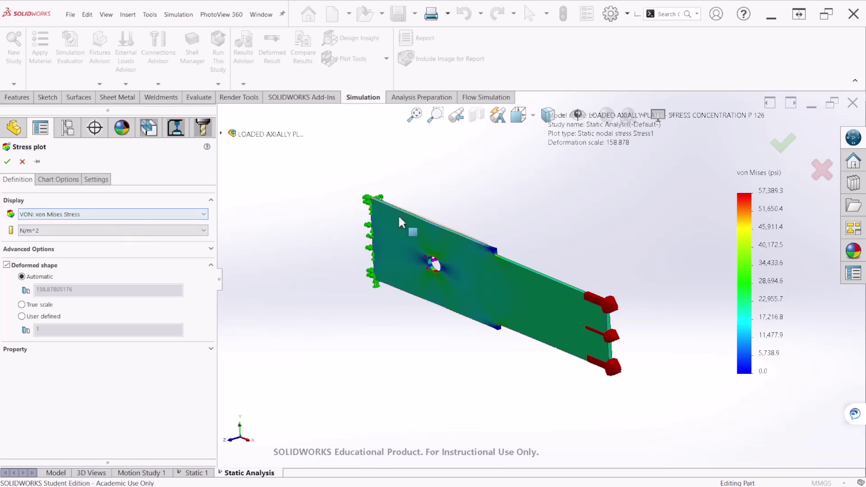
{"action": "left_click", "coordinate": [116, 214]}
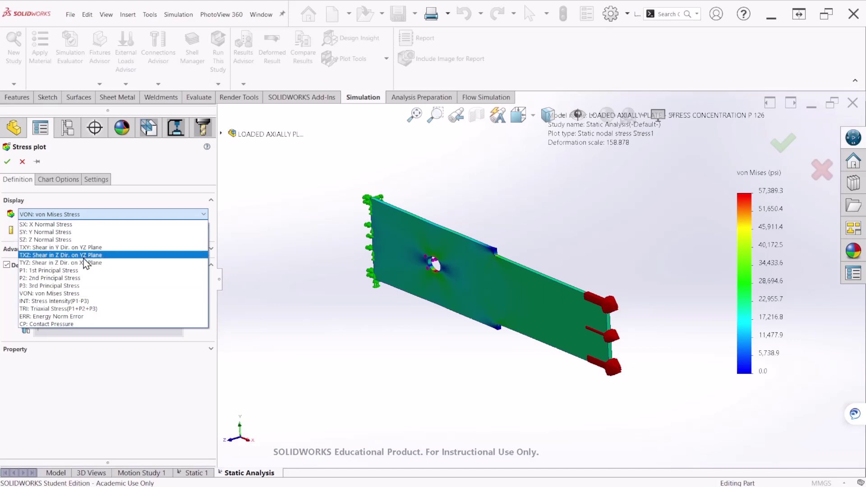
{"action": "left_click", "coordinate": [86, 270]}
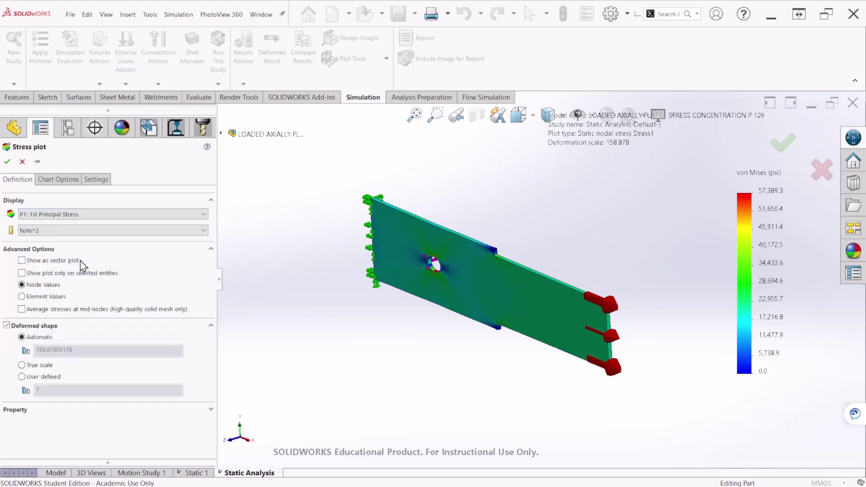
{"action": "left_click", "coordinate": [83, 230]}
{"action": "left_click", "coordinate": [72, 265]}
{"action": "left_click", "coordinate": [67, 180]}
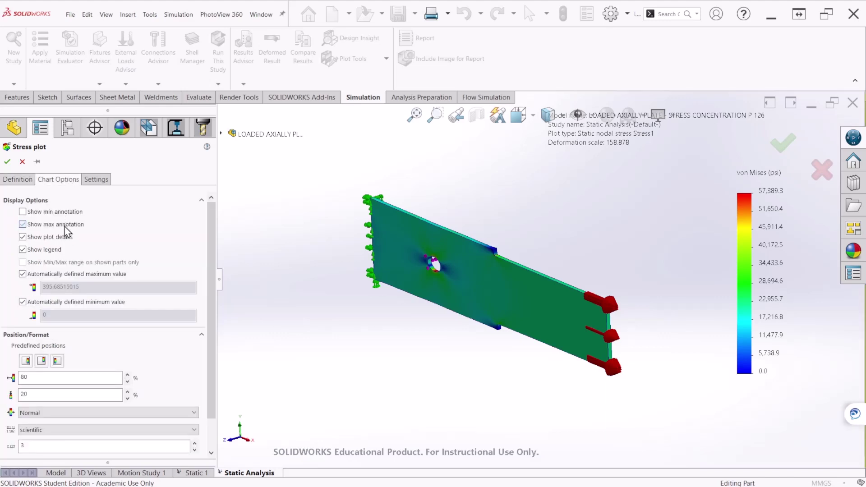
{"action": "scroll", "coordinate": [211, 244], "scroll_direction": "down", "scroll_amount": 1}
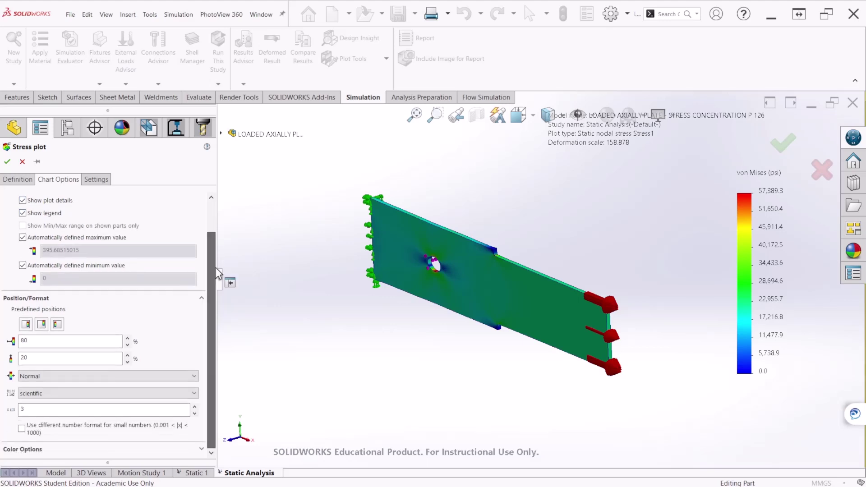
{"action": "left_click", "coordinate": [80, 397]}
{"action": "left_click", "coordinate": [36, 412]}
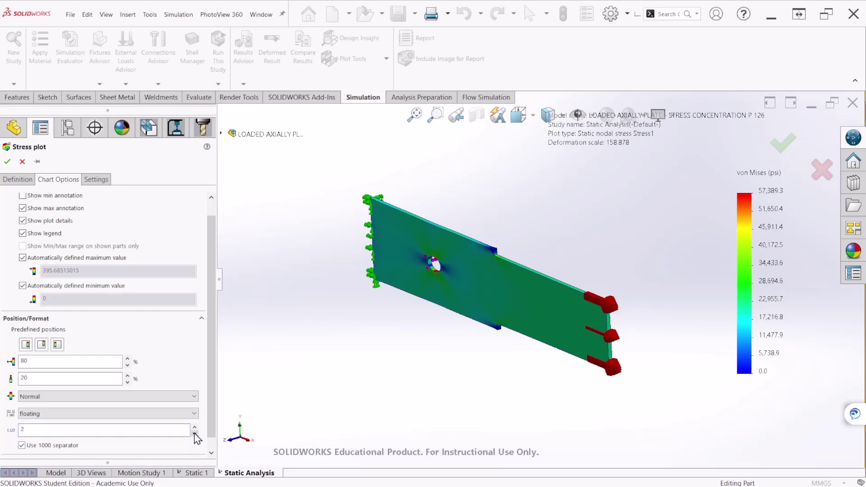
{"action": "left_click", "coordinate": [7, 161]}
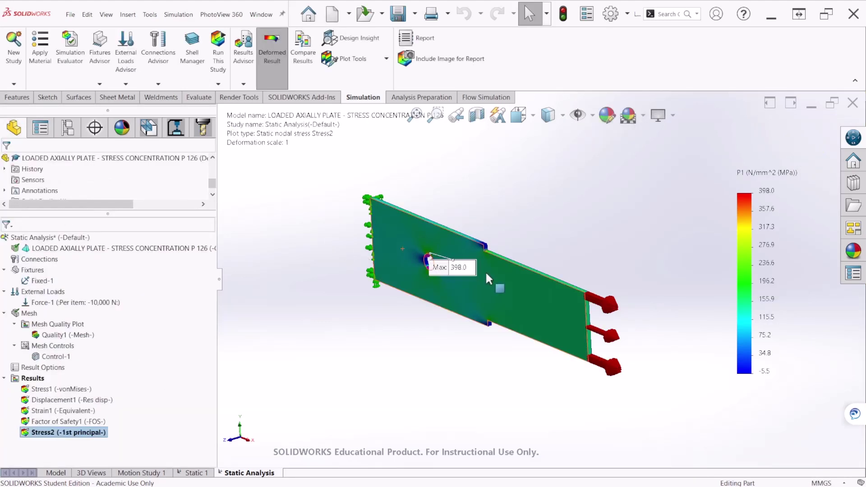
Step: Turn the plate to a near-front view and place the Max 398.0 label above the hole
{"action": "middle_click_drag", "start_coordinate": [477, 327], "coordinate": [565, 350]}
{"action": "left_click_drag", "start_coordinate": [463, 277], "coordinate": [462, 183]}
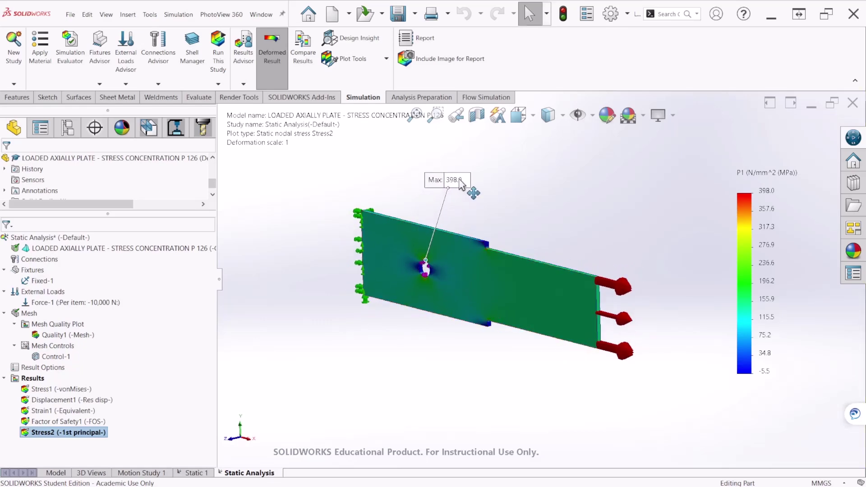
{"action": "left_click", "coordinate": [426, 268]}
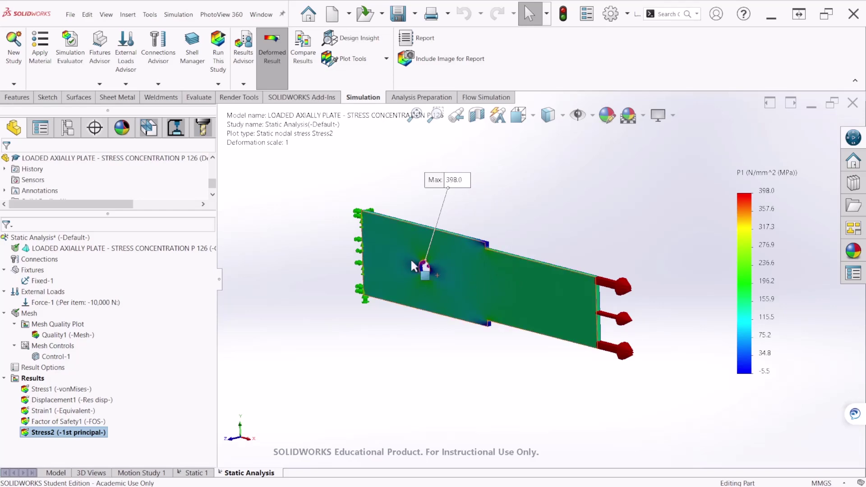
{"action": "scroll", "coordinate": [444, 284], "scroll_direction": "down", "scroll_amount": 2}
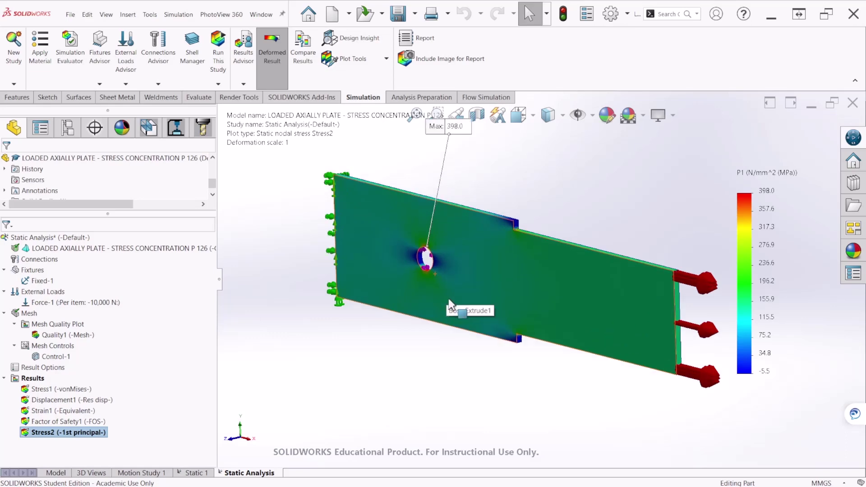
{"action": "middle_click_drag", "start_coordinate": [473, 338], "coordinate": [479, 252]}
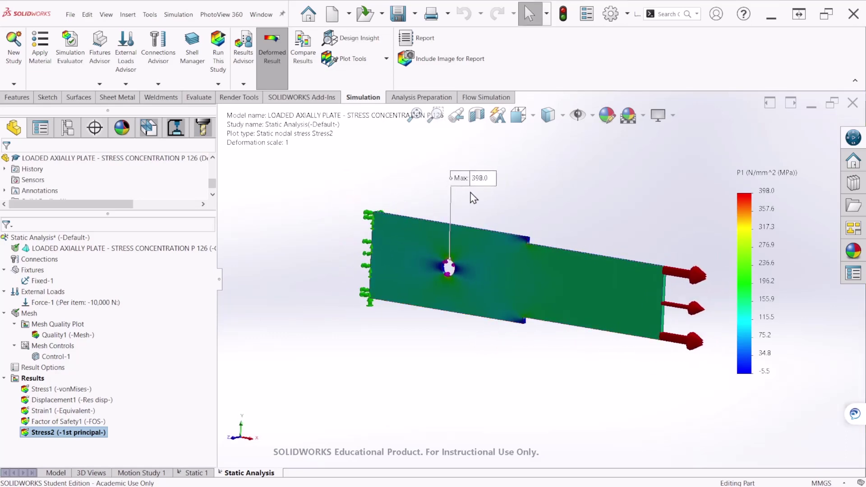
{"action": "left_click_drag", "start_coordinate": [483, 180], "coordinate": [504, 192]}
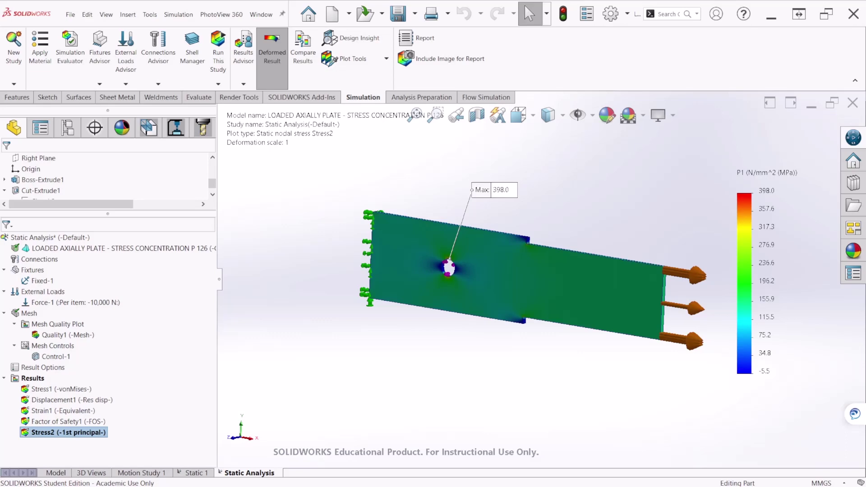
{"action": "key", "text": "alt+Tab"}
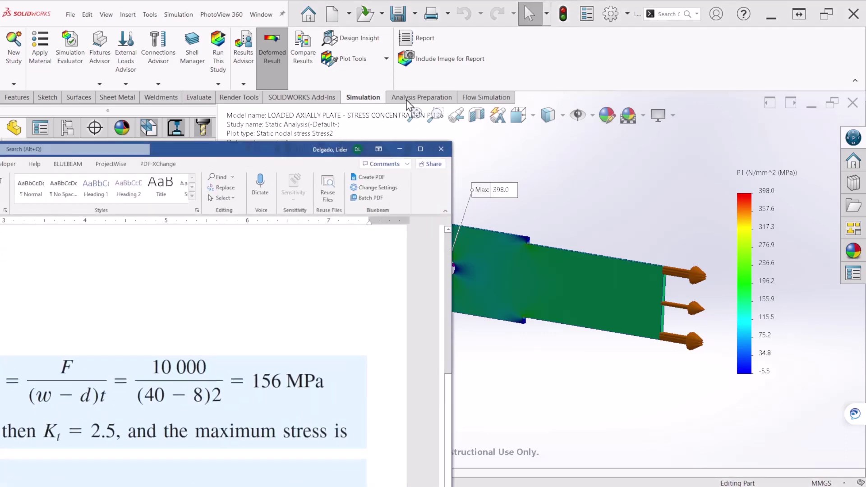
{"action": "left_click_drag", "start_coordinate": [288, 127], "coordinate": [545, 74]}
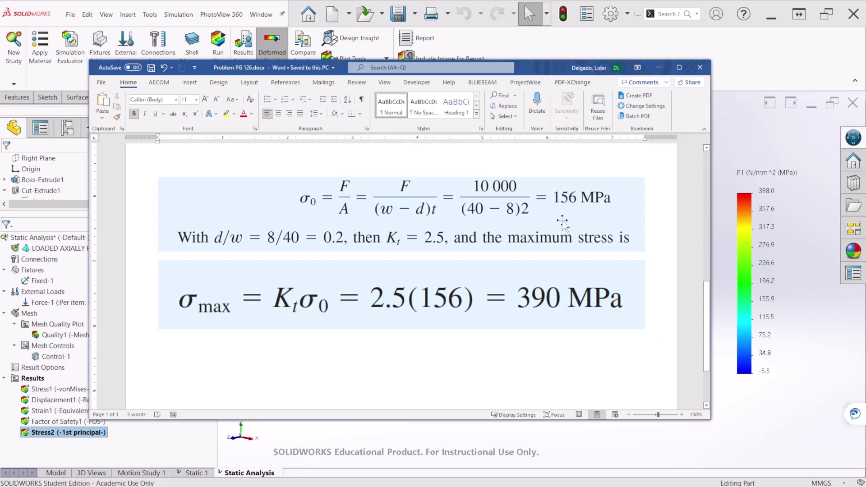
{"action": "left_click_drag", "start_coordinate": [544, 72], "coordinate": [0, 97]}
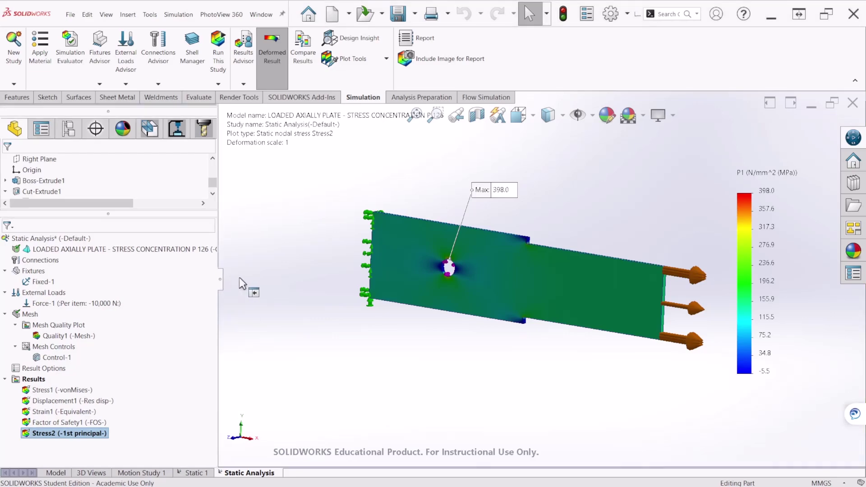
Step: Display the plate's Ceramic Porcelain properties in SI N/mm^2 (MPa), showing 172.34 tensile strength
{"action": "left_click_drag", "start_coordinate": [243, 283], "coordinate": [247, 284]}
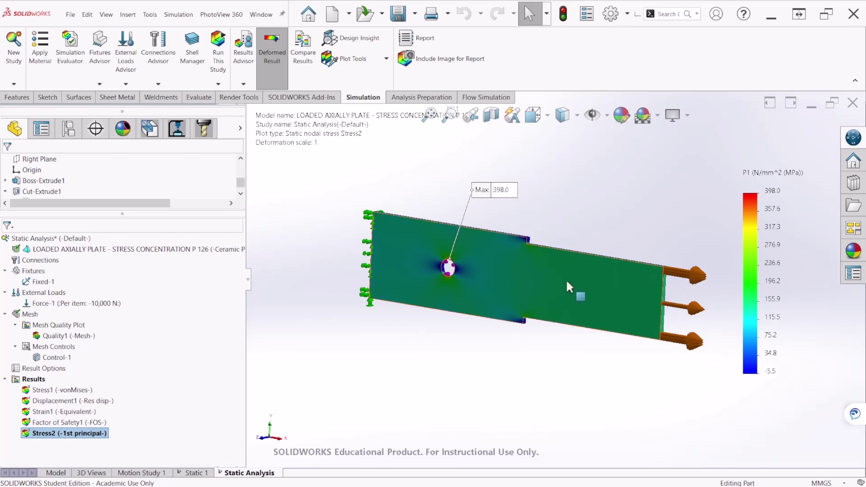
{"action": "right_click", "coordinate": [178, 252]}
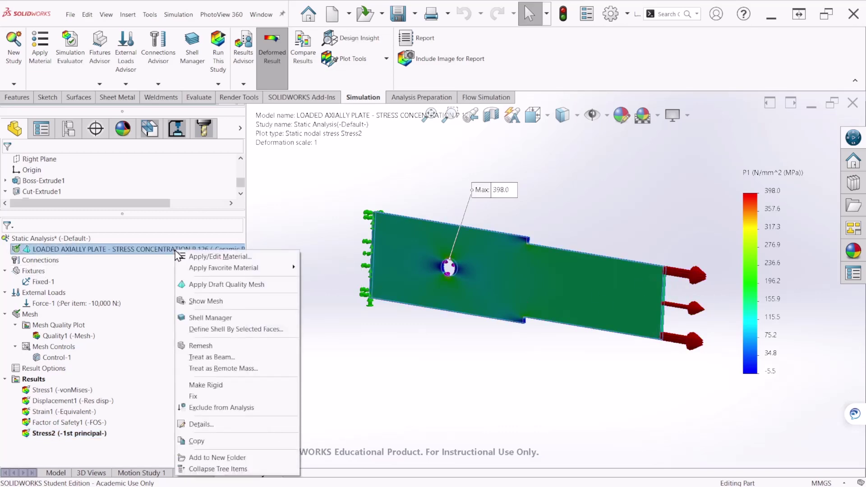
{"action": "left_click", "coordinate": [226, 257]}
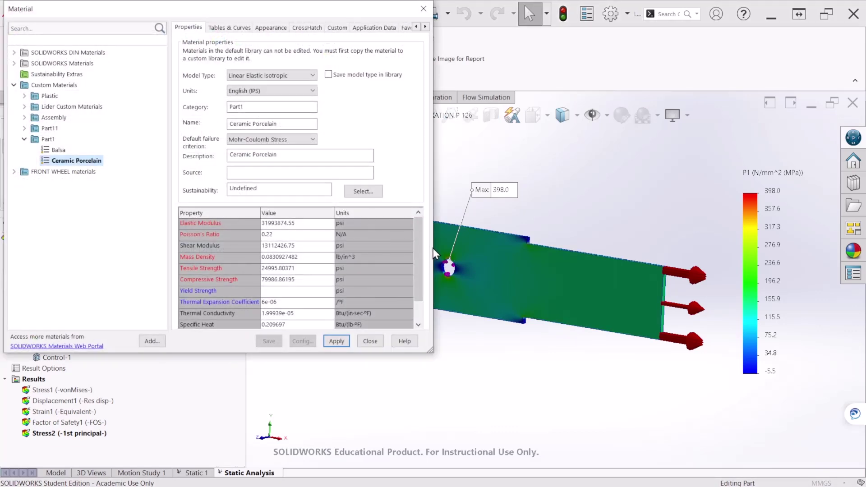
{"action": "left_click_drag", "start_coordinate": [433, 247], "coordinate": [509, 241]}
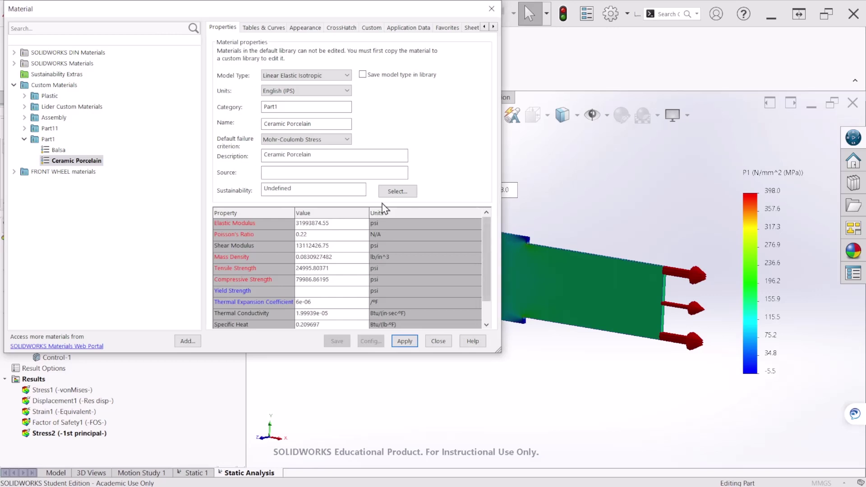
{"action": "left_click", "coordinate": [311, 92]}
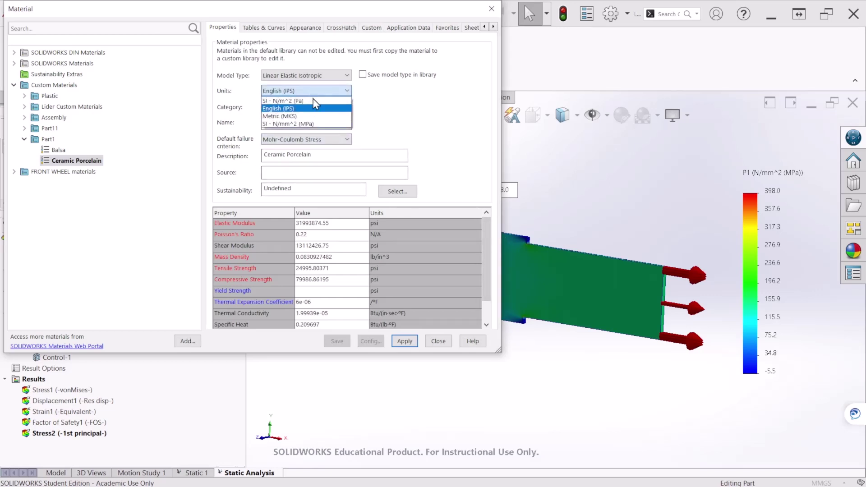
{"action": "left_click", "coordinate": [321, 122]}
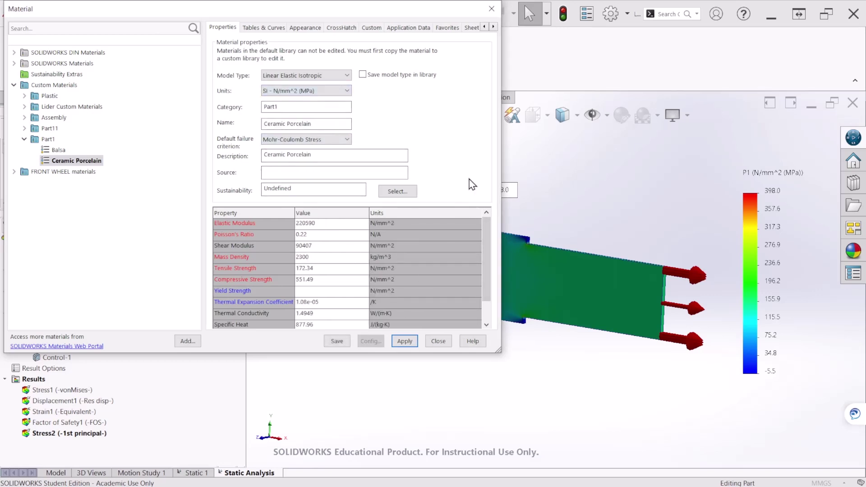
{"action": "mouse_move", "coordinate": [485, 247]}
{"action": "left_mouse_down"}
{"action": "mouse_move", "coordinate": [487, 269]}
{"action": "mouse_move", "coordinate": [489, 251]}
{"action": "left_mouse_up"}
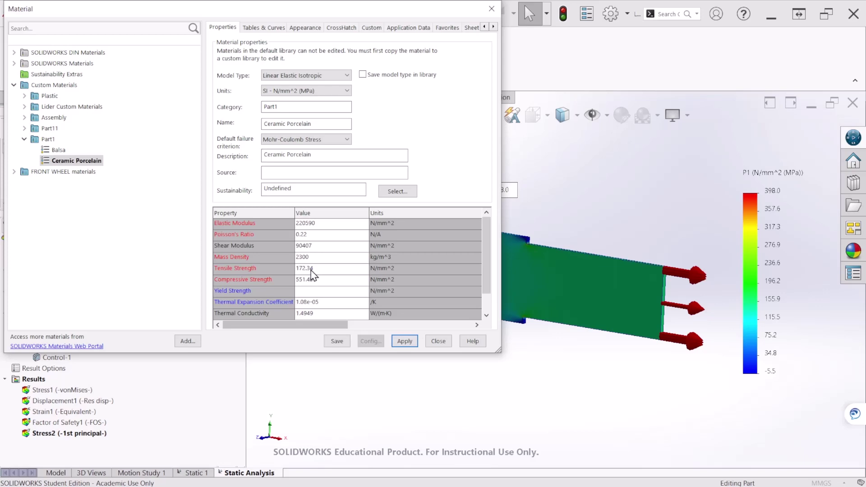
{"action": "left_click", "coordinate": [405, 340]}
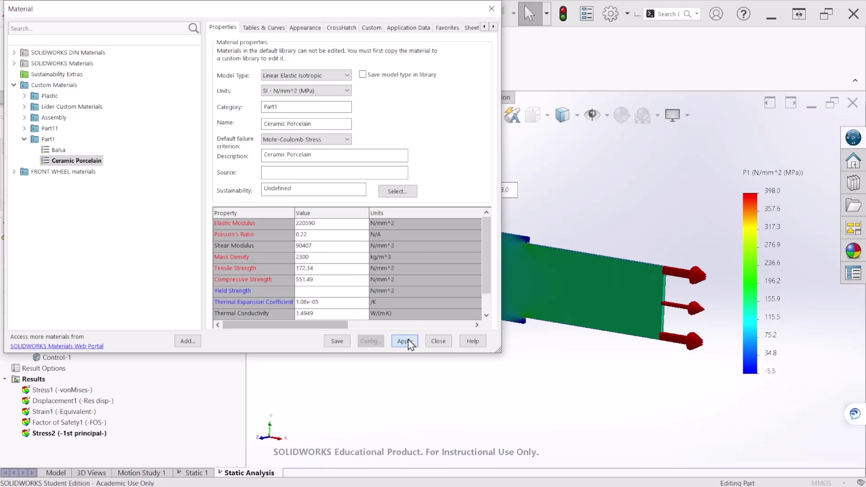
Step: Close the Material dialog and tilt the Stress2 plot slightly to view the 398.0 MPa maximum
{"action": "left_click", "coordinate": [437, 342]}
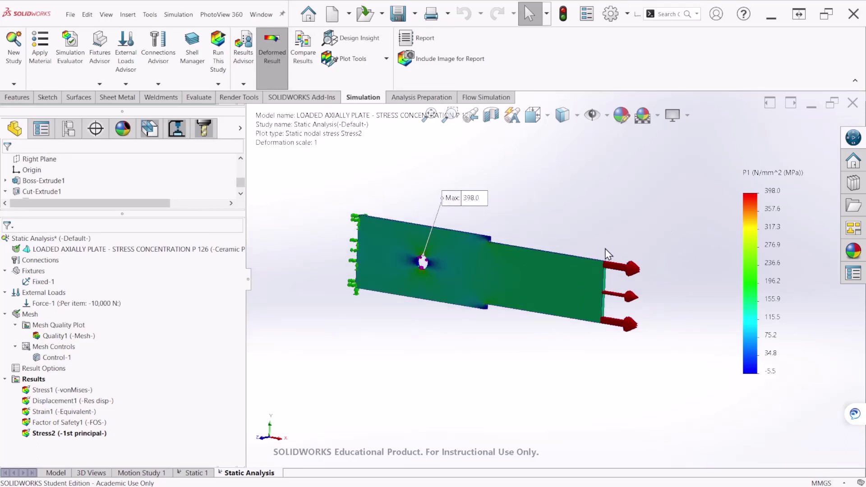
{"action": "middle_click_drag", "start_coordinate": [589, 285], "coordinate": [587, 301]}
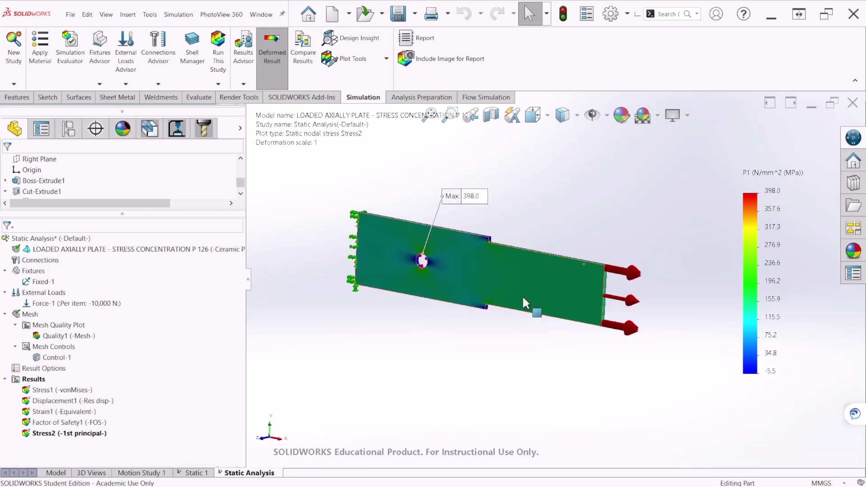